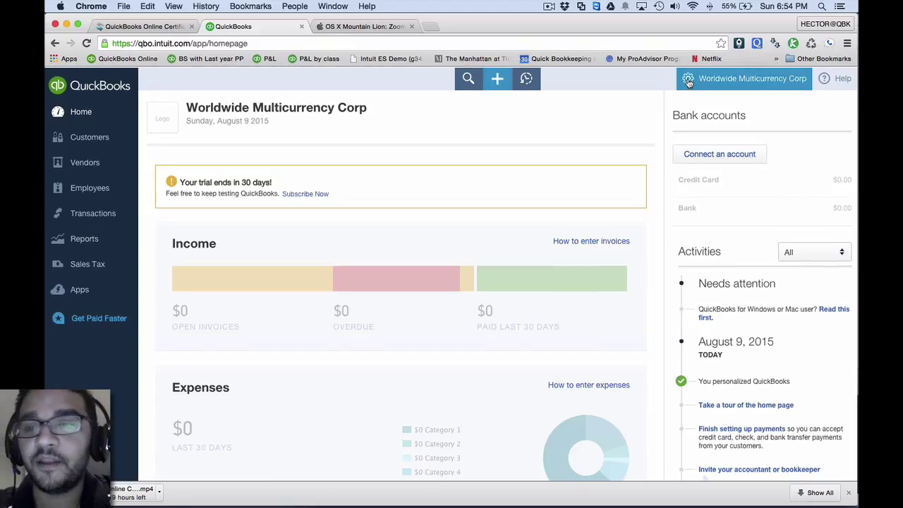
- Open the company settings and enable the Multicurrency option in the Currency section
{"action": "left_click", "coordinate": [689, 83]}
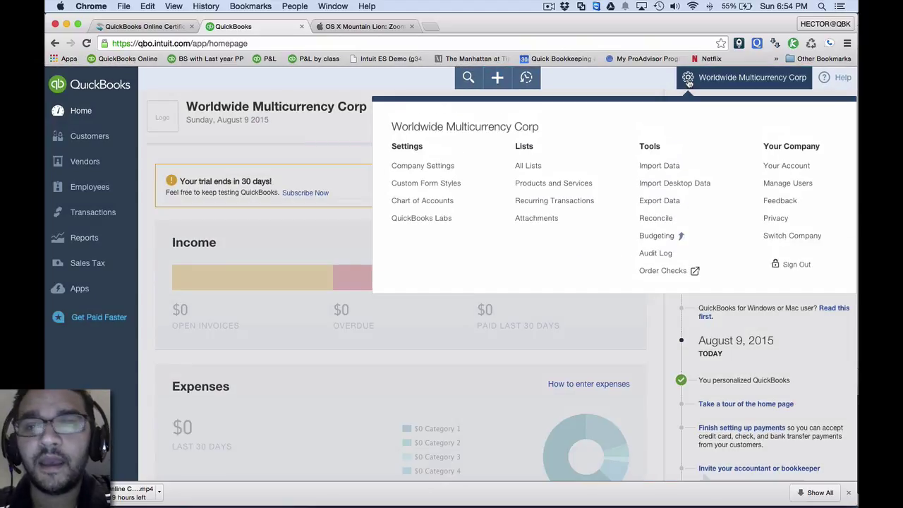
{"action": "left_click", "coordinate": [433, 168]}
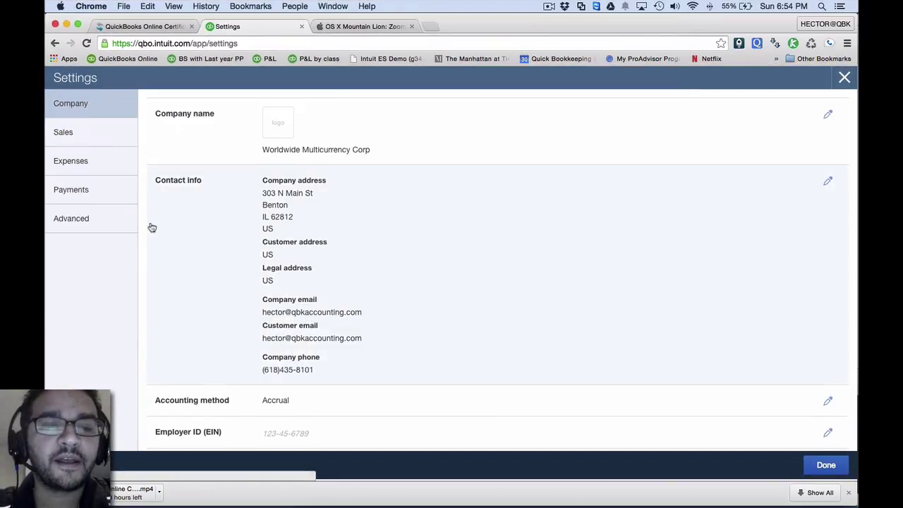
{"action": "scroll", "coordinate": [200, 250], "scroll_direction": "down", "scroll_amount": 3}
{"action": "scroll", "coordinate": [200, 249], "scroll_direction": "down", "scroll_amount": 1}
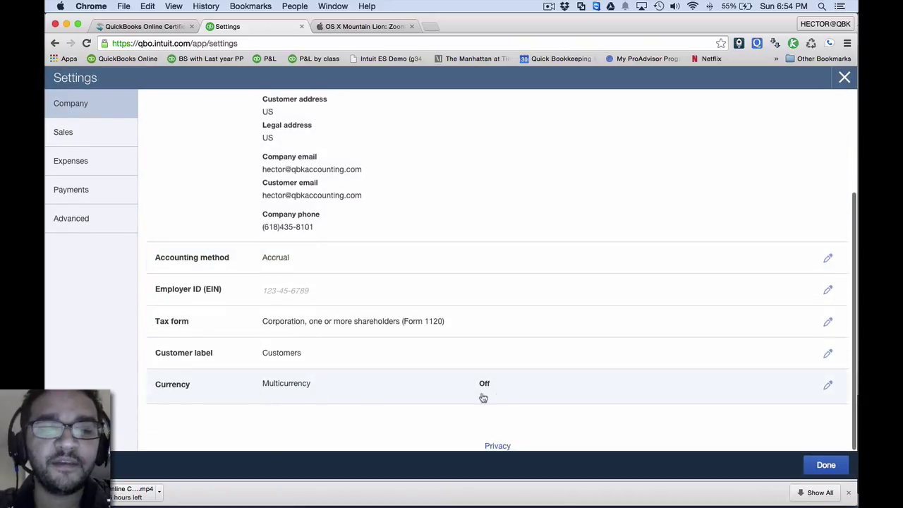
{"action": "key", "text": "alt+super+8"}
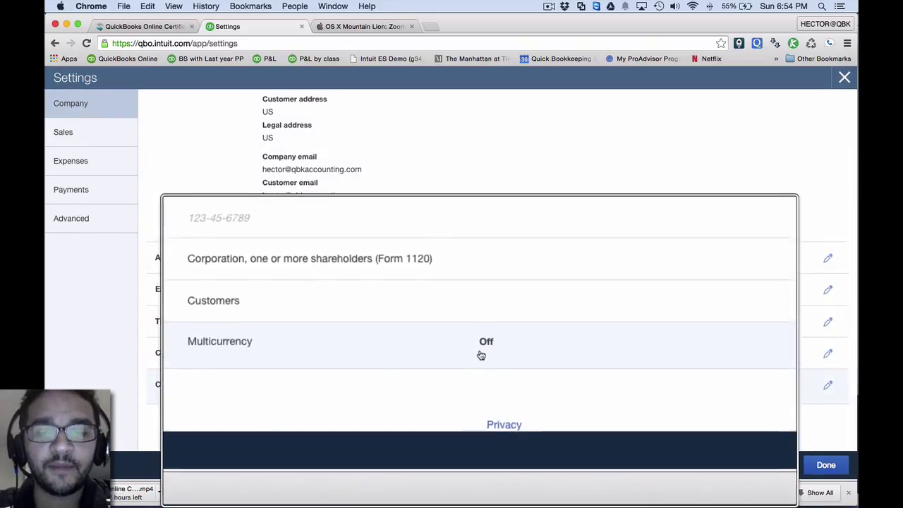
{"action": "left_click", "coordinate": [484, 349]}
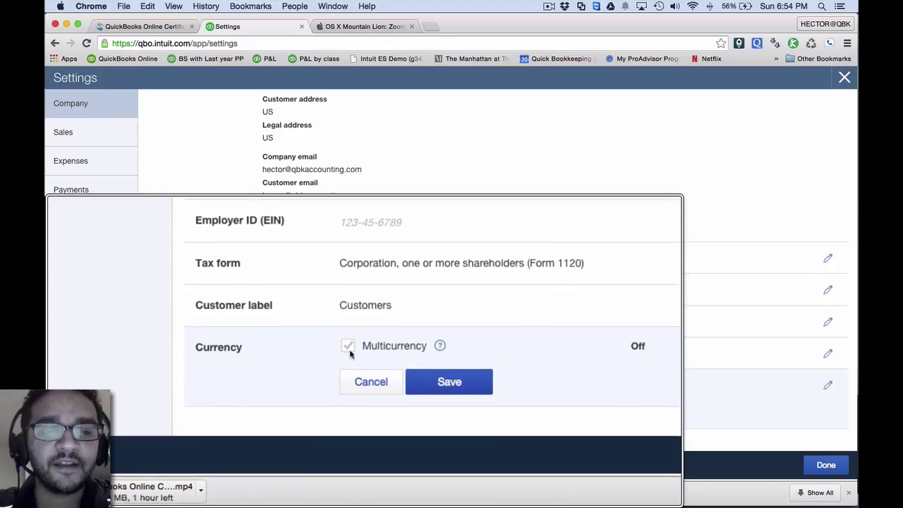
{"action": "key", "text": "alt+super+equal"}
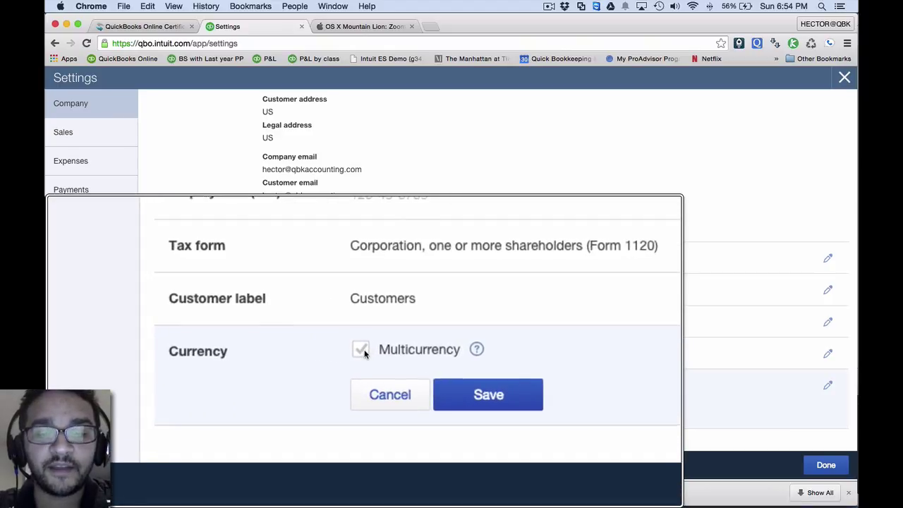
{"action": "left_click", "coordinate": [361, 351]}
{"action": "key", "text": "alt+super+minus"}
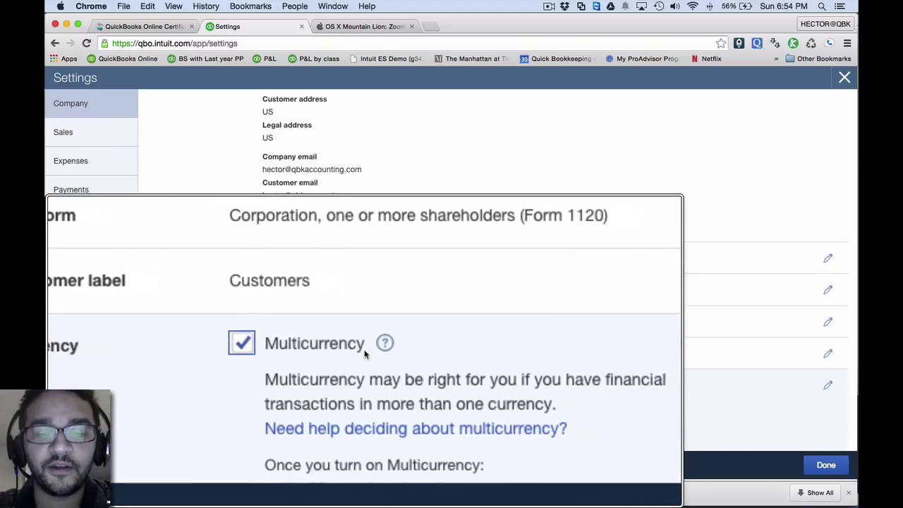
- Acknowledge that Multicurrency can't be undone, save the currency setting and close the settings
{"action": "scroll", "coordinate": [364, 349], "scroll_direction": "down", "scroll_amount": 3}
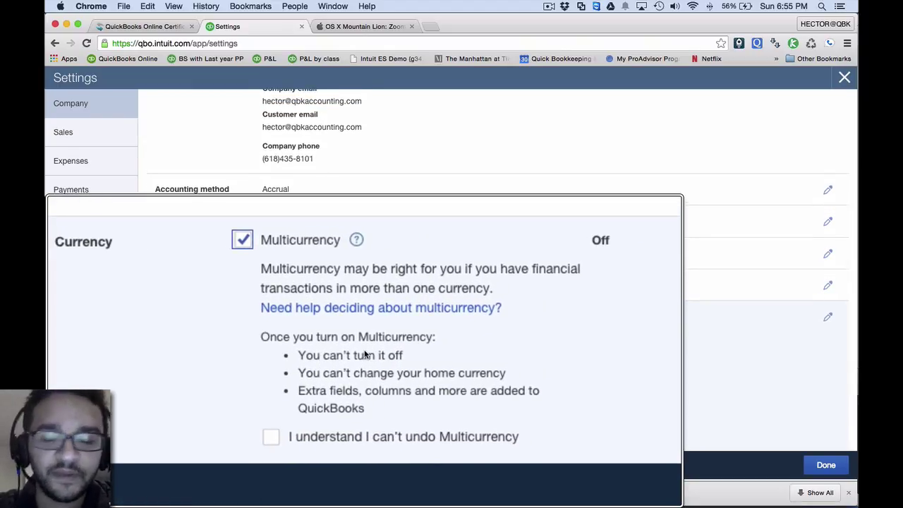
{"action": "scroll", "coordinate": [364, 355], "scroll_direction": "down", "scroll_amount": 2}
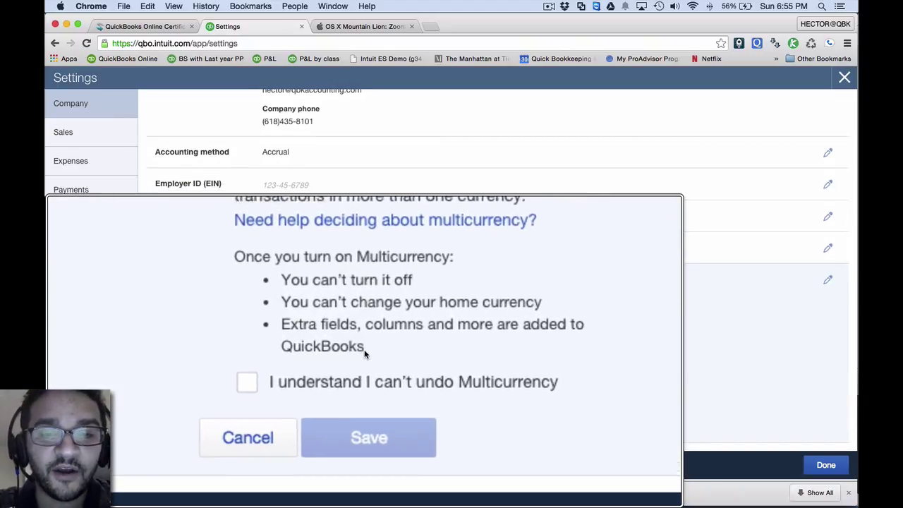
{"action": "scroll", "coordinate": [364, 349], "scroll_direction": "up", "scroll_amount": 2}
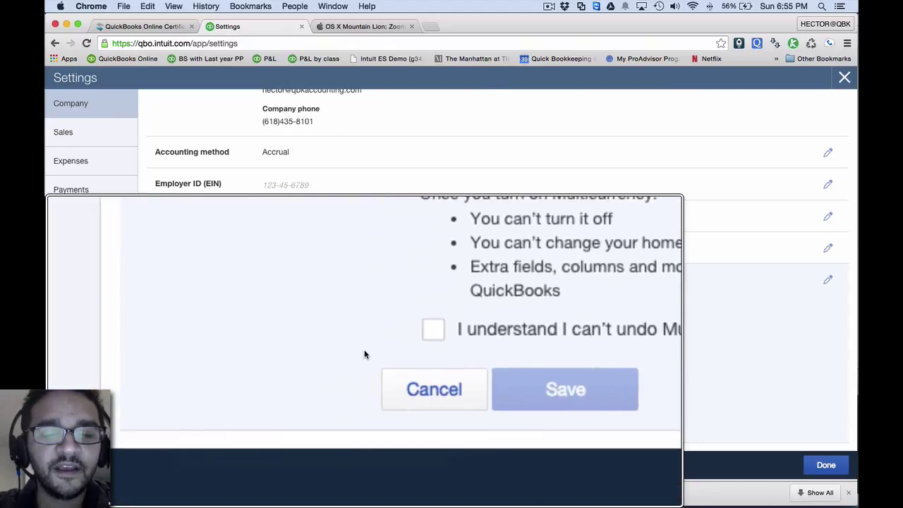
{"action": "left_click", "coordinate": [364, 352]}
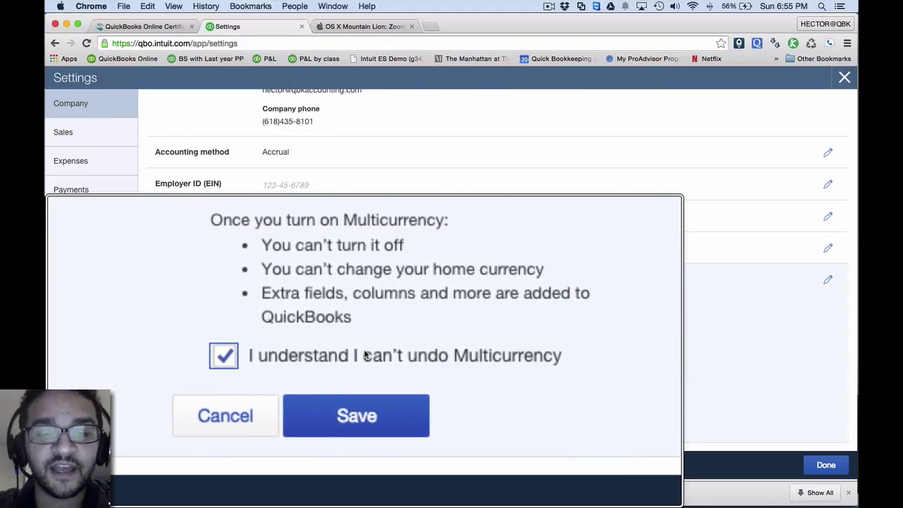
{"action": "scroll", "coordinate": [364, 352], "scroll_direction": "up", "scroll_amount": 1}
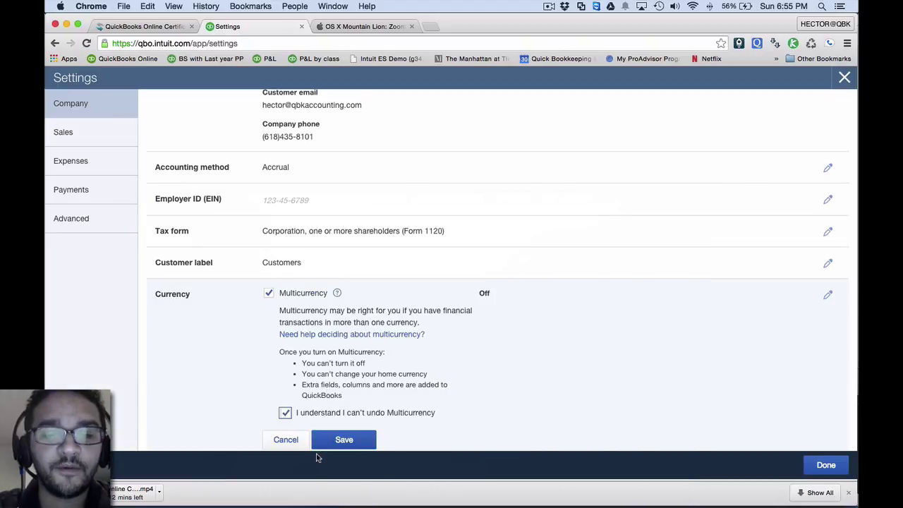
{"action": "left_click", "coordinate": [337, 439]}
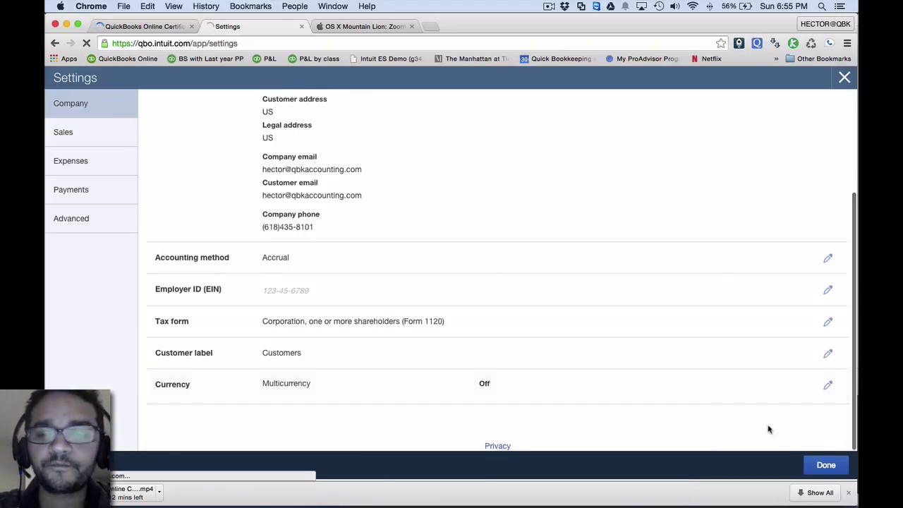
{"action": "left_click", "coordinate": [828, 468]}
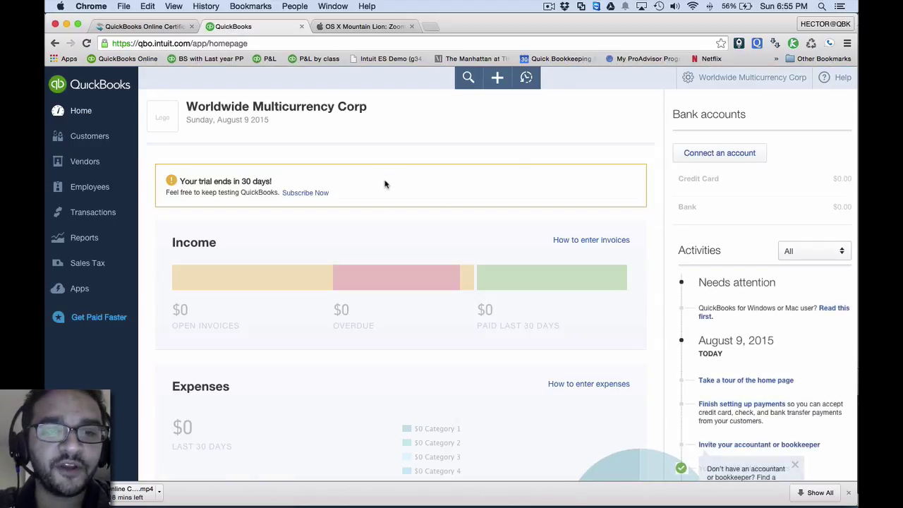
- Open the Currencies list of the company
{"action": "left_click", "coordinate": [689, 80]}
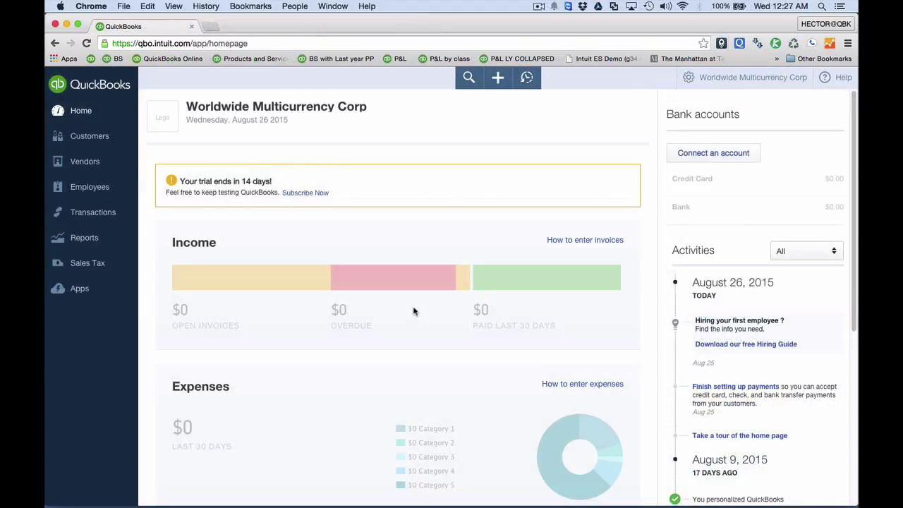
{"action": "left_click", "coordinate": [689, 81]}
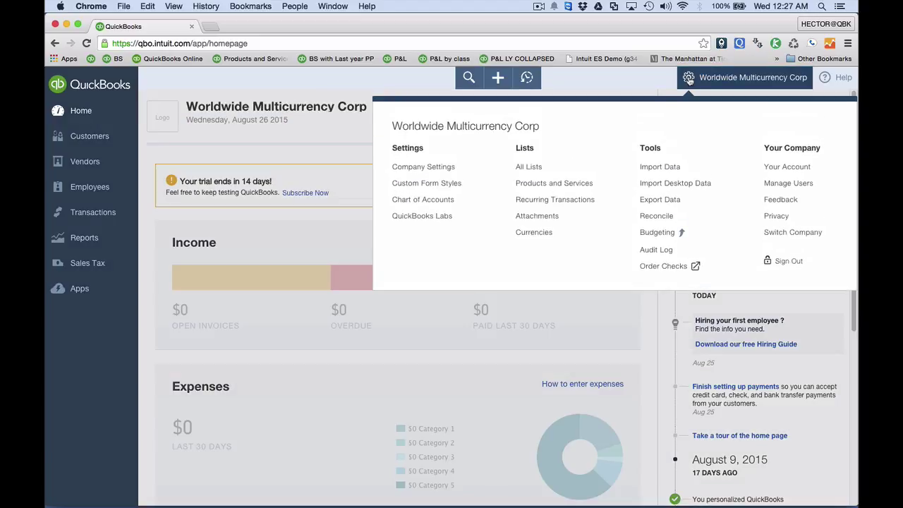
{"action": "left_click", "coordinate": [689, 79]}
{"action": "left_click", "coordinate": [689, 80]}
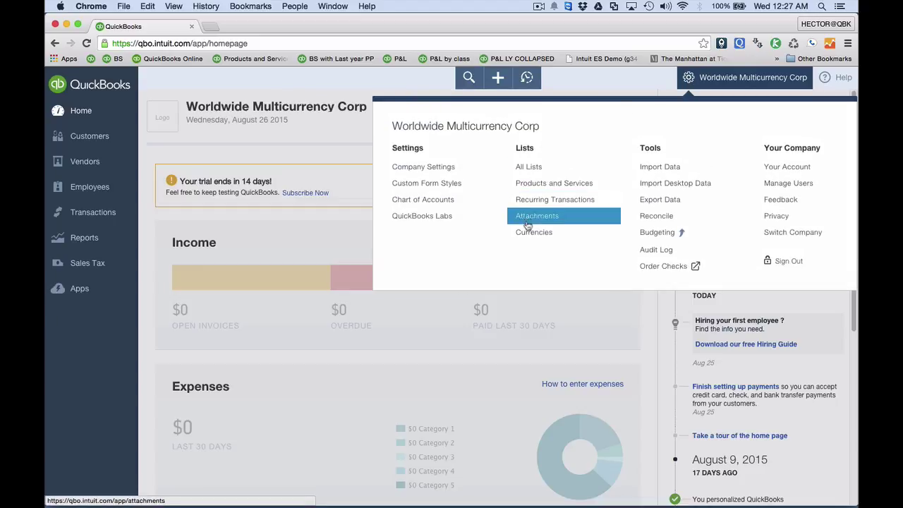
{"action": "left_click", "coordinate": [549, 238]}
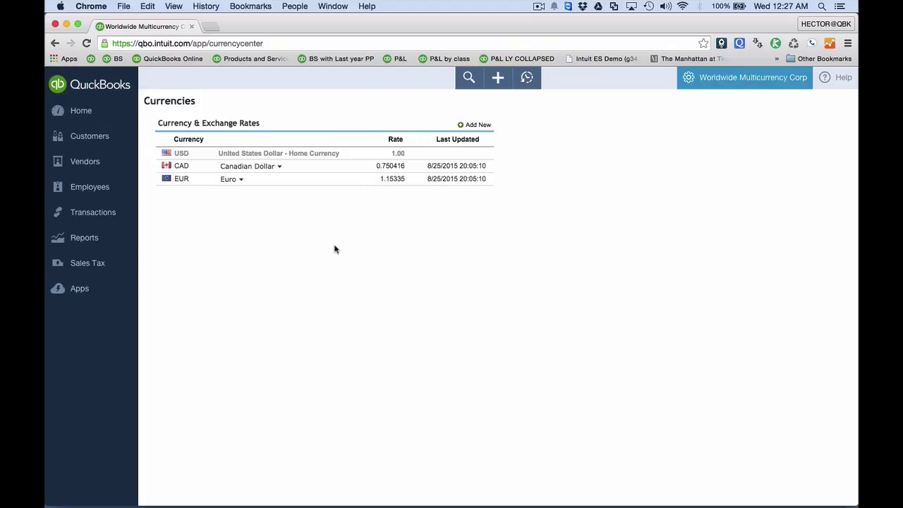
- Examine the home currency and the exchange rates in the currency list at 125% page zoom
{"action": "left_click", "coordinate": [263, 153]}
{"action": "left_click_drag", "start_coordinate": [263, 153], "coordinate": [341, 150]}
{"action": "left_click", "coordinate": [342, 152]}
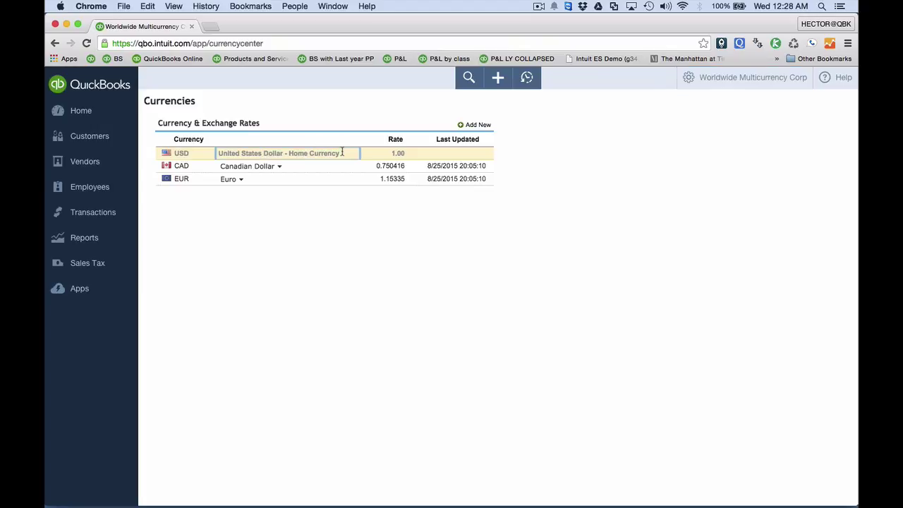
{"action": "key", "text": "super+equal"}
{"action": "key", "text": "super+equal"}
{"action": "key", "text": "super+equal"}
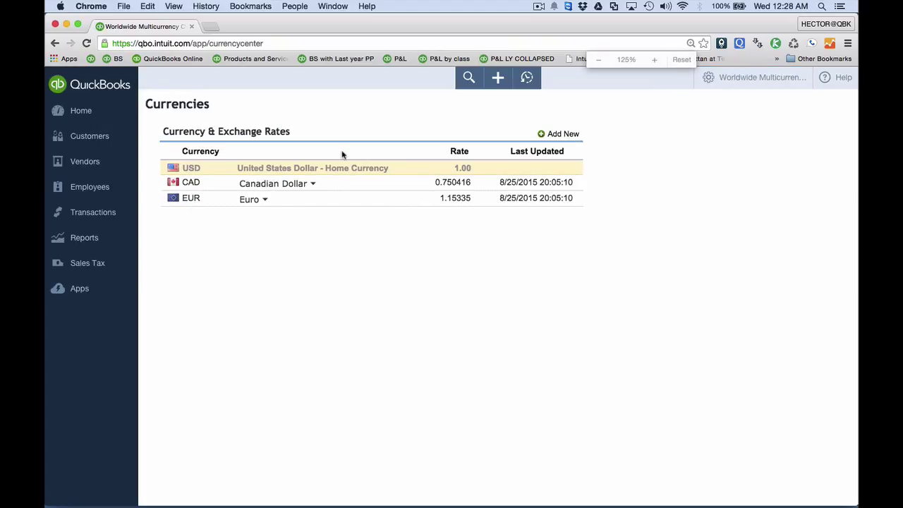
{"action": "key", "text": "super+minus"}
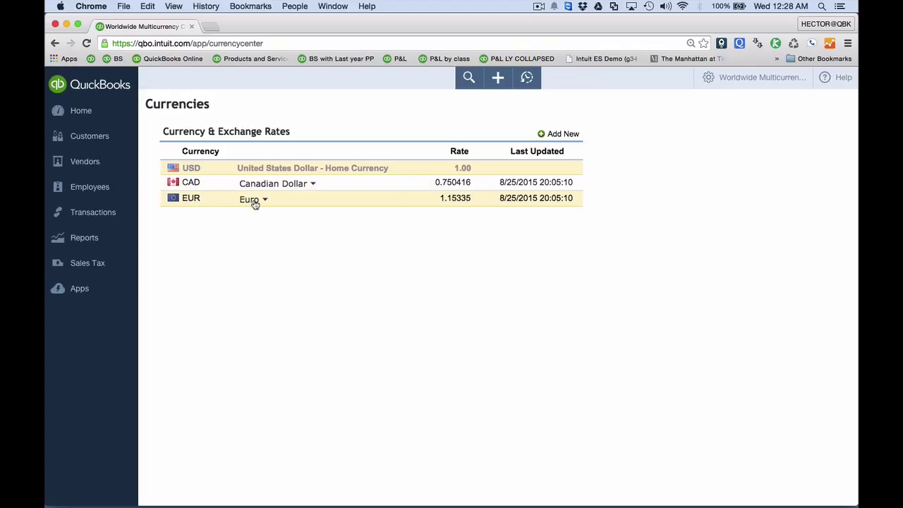
- Add GBP - British Pound Sterling to the currency list
{"action": "left_click", "coordinate": [555, 135]}
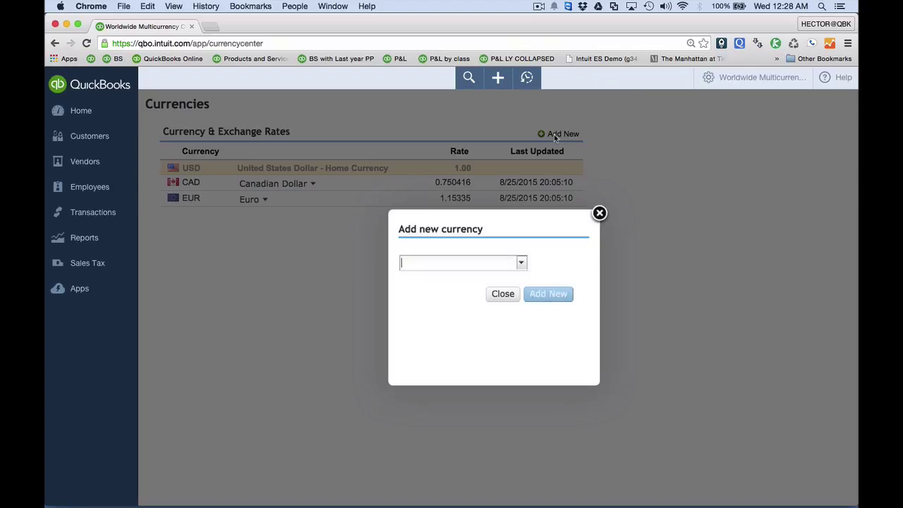
{"action": "type", "text": "br"}
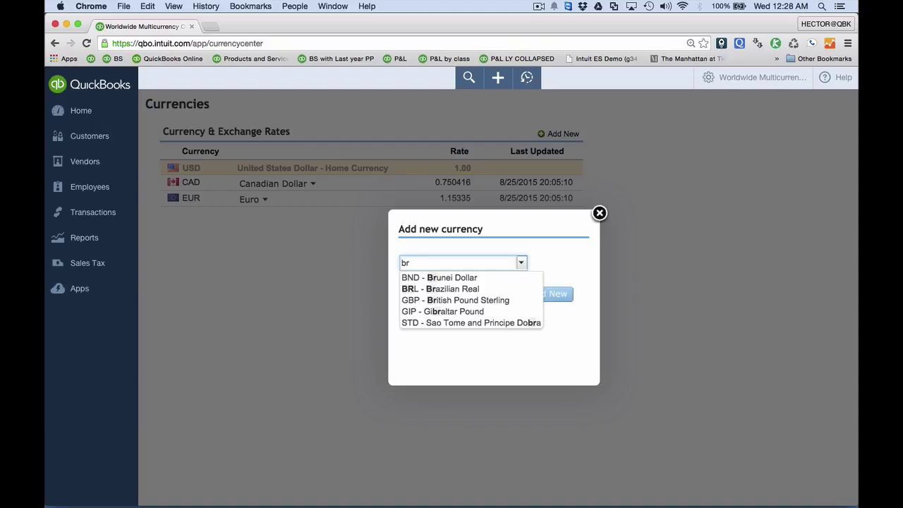
{"action": "left_click", "coordinate": [451, 302]}
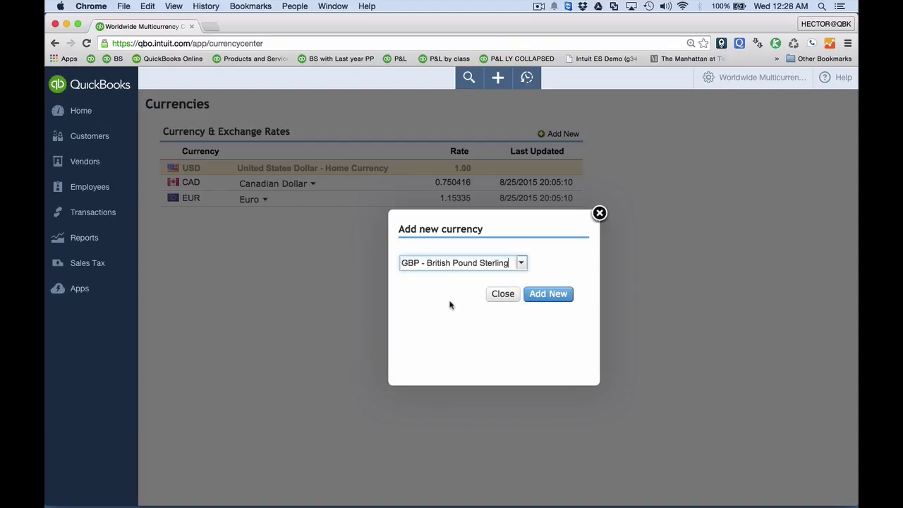
{"action": "left_click", "coordinate": [548, 302]}
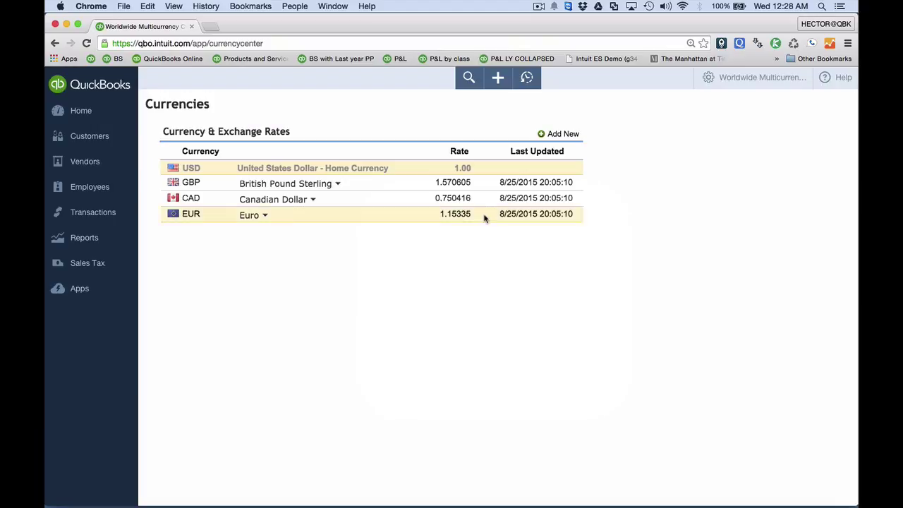
- Inspect the British Pound Sterling's editable exchange rate and the actions available for that currency
{"action": "left_click", "coordinate": [435, 182]}
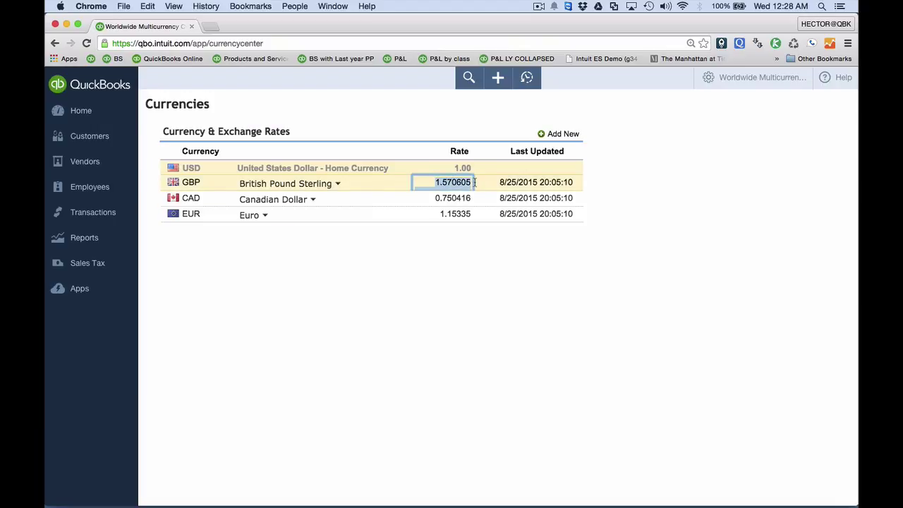
{"action": "double_click", "coordinate": [435, 184]}
{"action": "left_click", "coordinate": [449, 181]}
{"action": "double_click", "coordinate": [438, 182]}
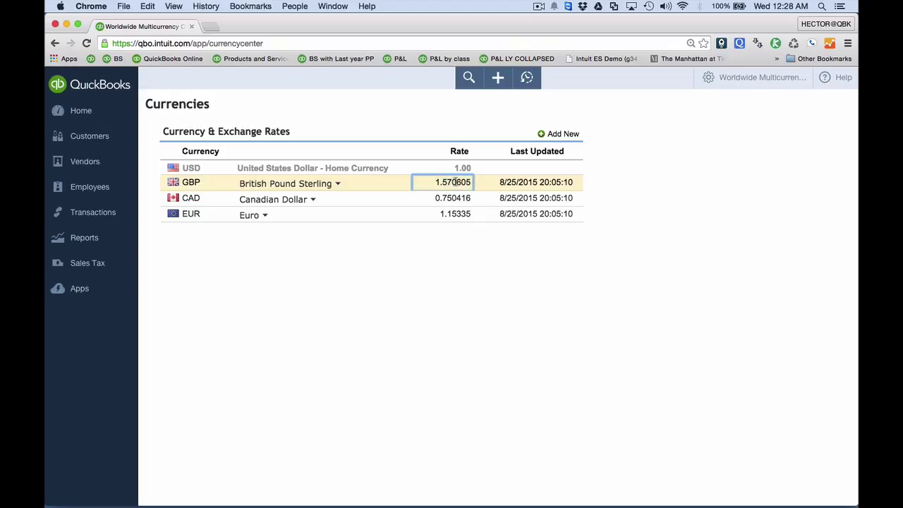
{"action": "left_click", "coordinate": [438, 253]}
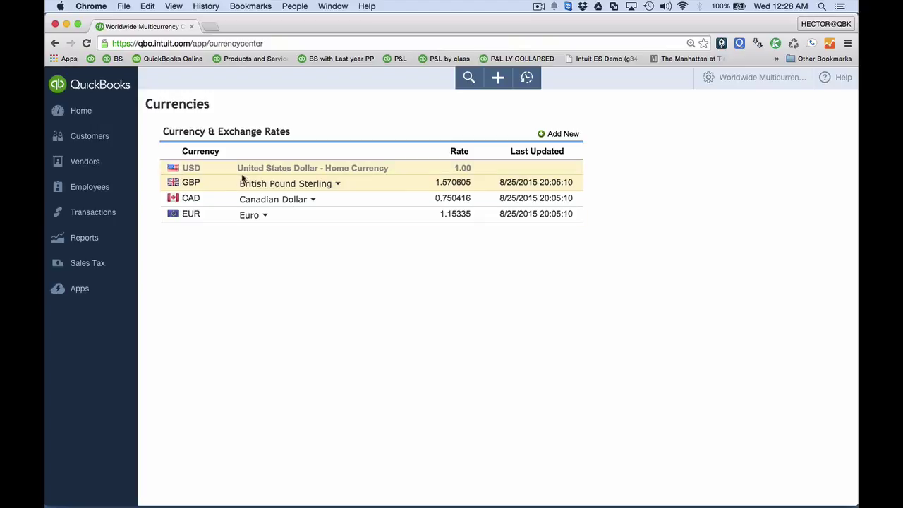
{"action": "left_click", "coordinate": [338, 184]}
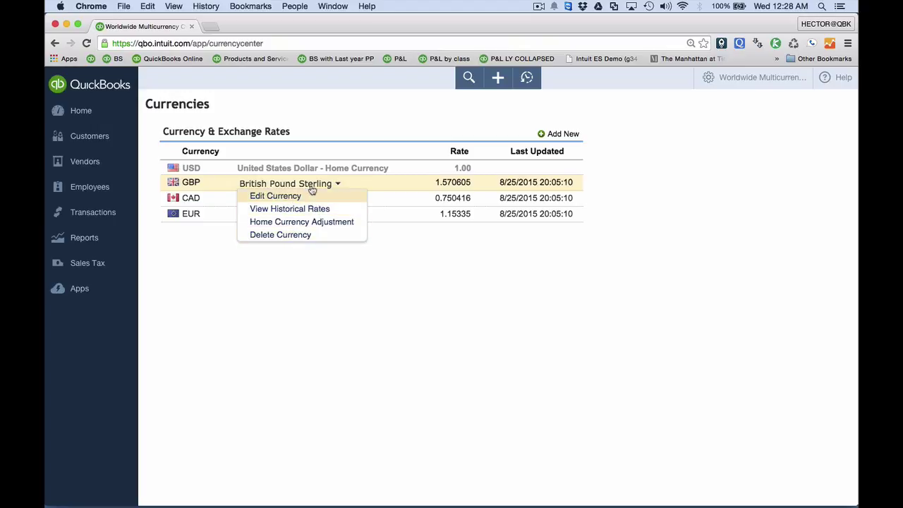
{"action": "left_click", "coordinate": [312, 183]}
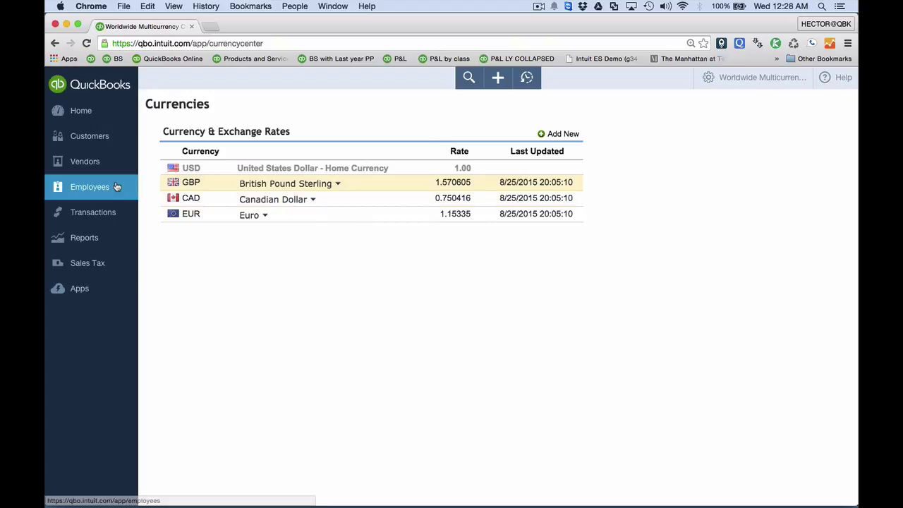
- Start a new customer record with British Companies as the company name
{"action": "left_click", "coordinate": [97, 134]}
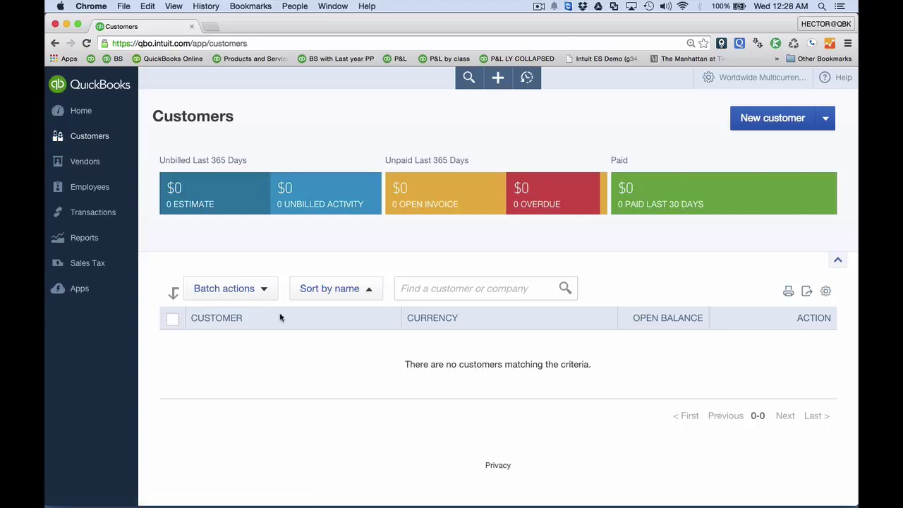
{"action": "left_click", "coordinate": [773, 119]}
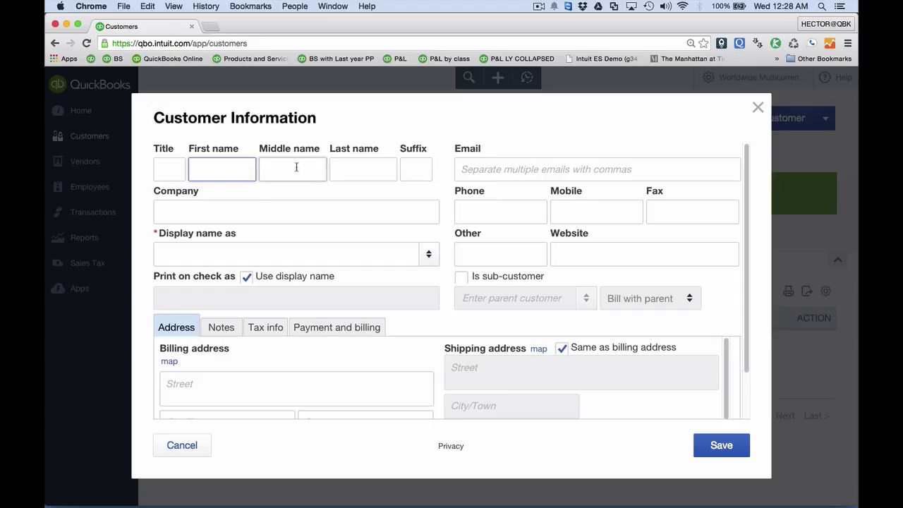
{"action": "left_click", "coordinate": [191, 215]}
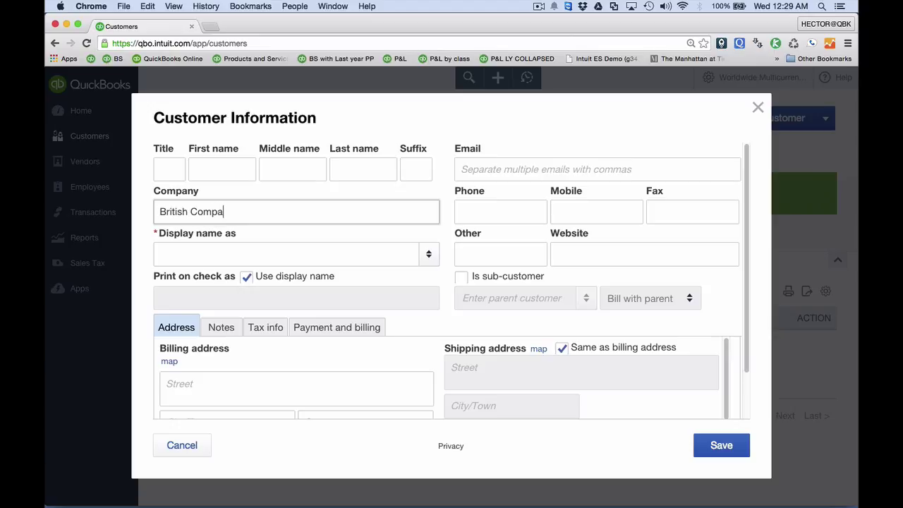
{"action": "scroll", "coordinate": [465, 282], "scroll_direction": "down", "scroll_amount": 3}
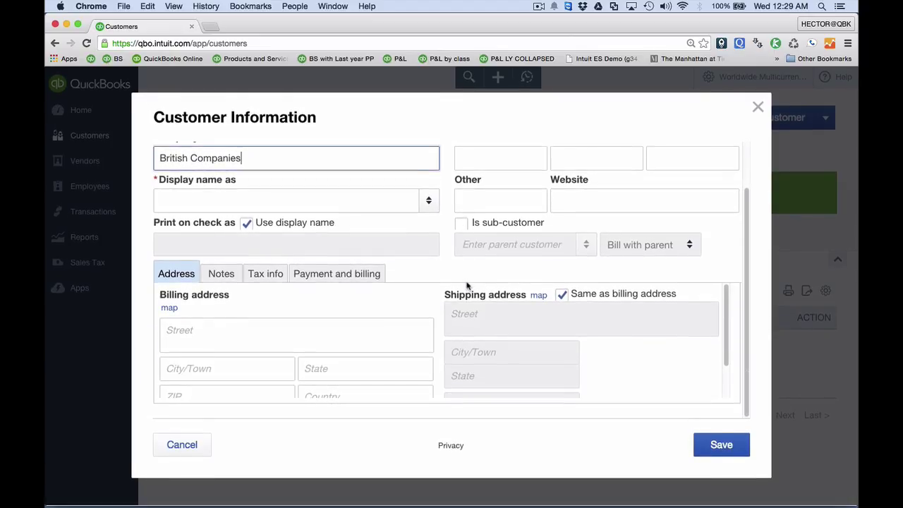
{"action": "scroll", "coordinate": [633, 278], "scroll_direction": "up", "scroll_amount": 3}
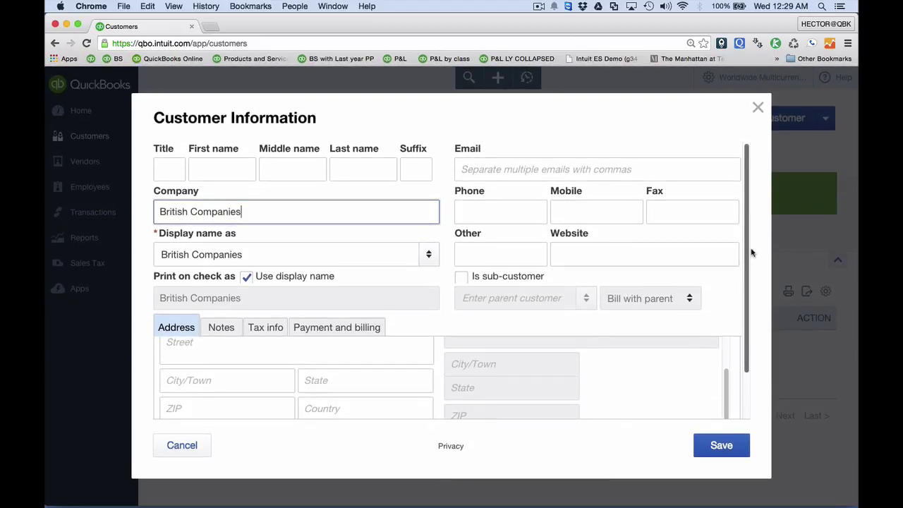
- Set the currency the British Companies customer pays with to GBP British Pound Sterling and save the customer
{"action": "scroll", "coordinate": [755, 343], "scroll_direction": "down", "scroll_amount": 2}
{"action": "scroll", "coordinate": [754, 266], "scroll_direction": "up", "scroll_amount": 2}
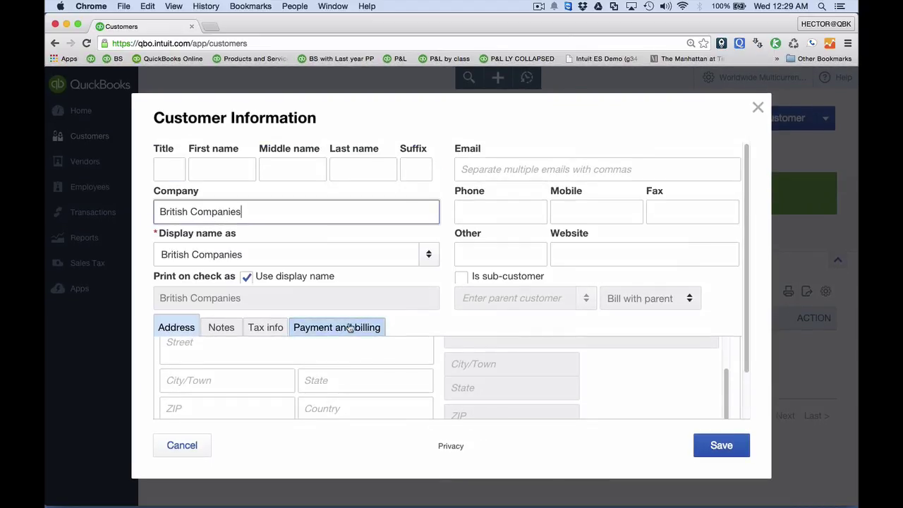
{"action": "scroll", "coordinate": [430, 322], "scroll_direction": "down", "scroll_amount": 2}
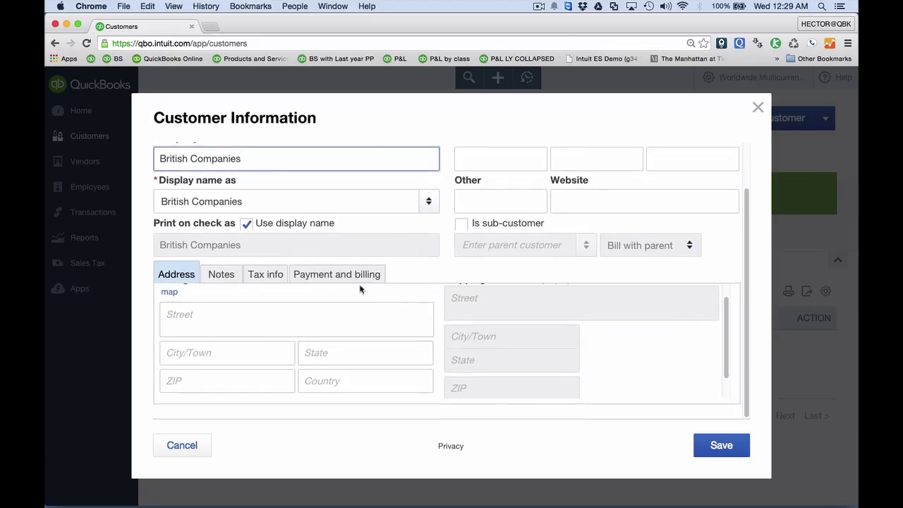
{"action": "left_click", "coordinate": [221, 276]}
{"action": "left_click", "coordinate": [265, 275]}
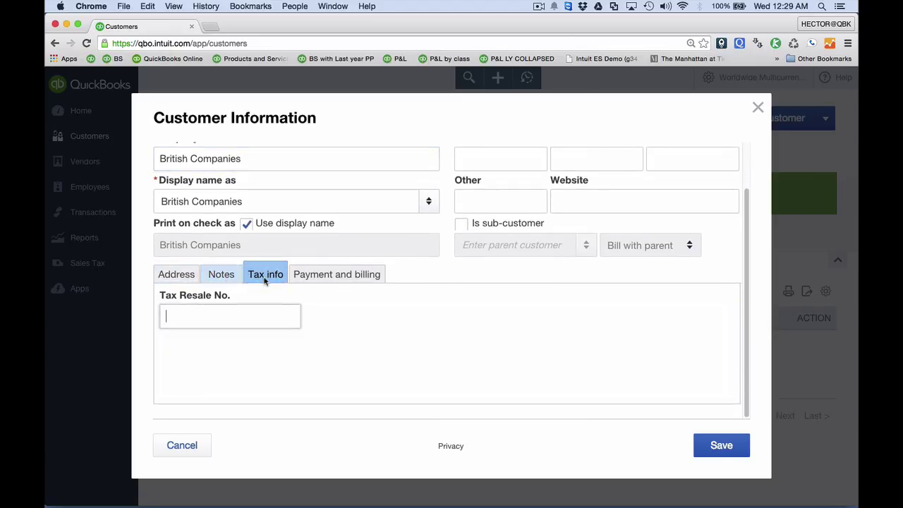
{"action": "left_click", "coordinate": [321, 276]}
{"action": "scroll", "coordinate": [377, 327], "scroll_direction": "down", "scroll_amount": 2}
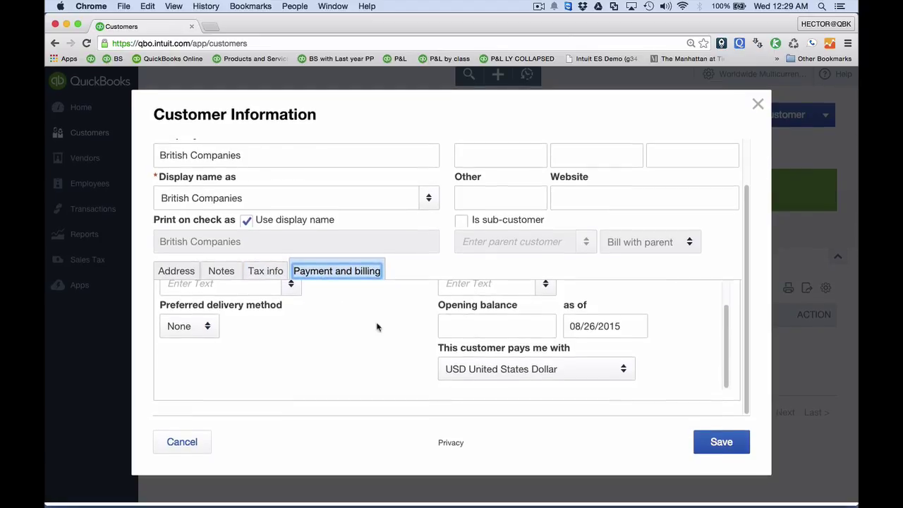
{"action": "left_click_drag", "start_coordinate": [439, 353], "coordinate": [557, 377]}
{"action": "left_click", "coordinate": [557, 377]}
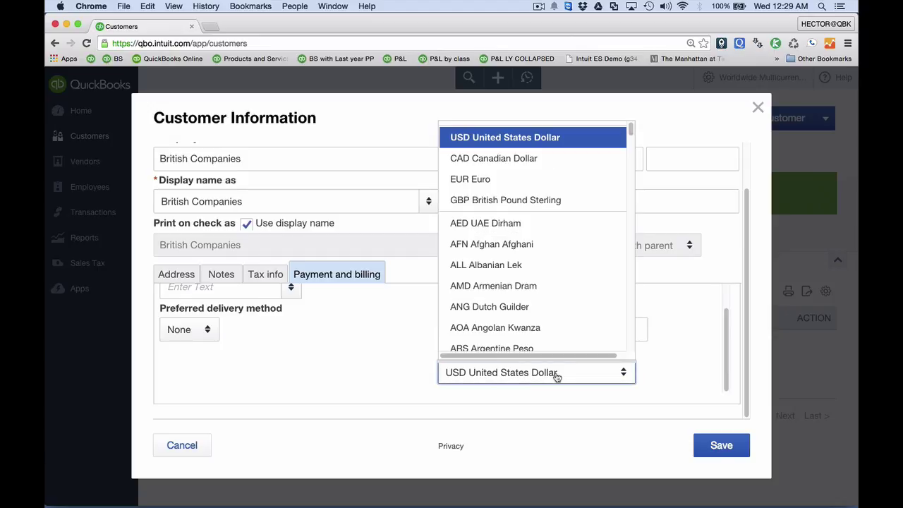
{"action": "left_click", "coordinate": [498, 200]}
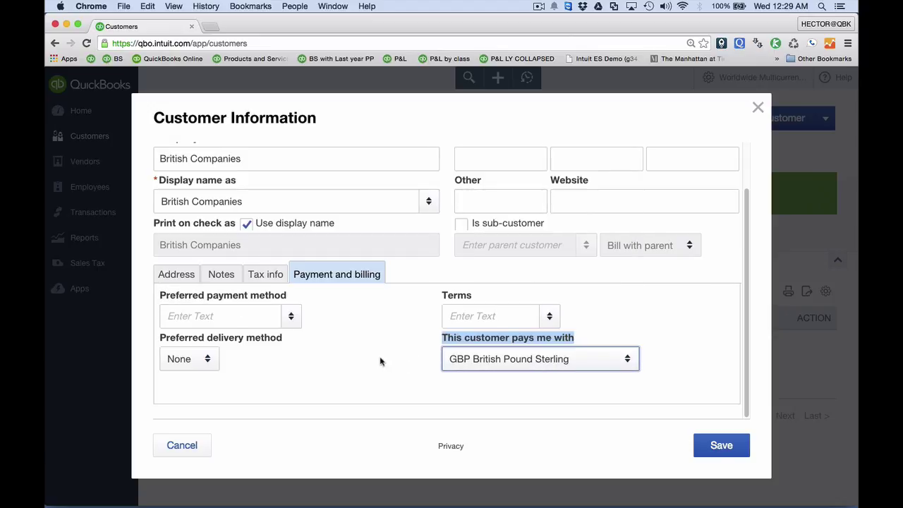
{"action": "left_click", "coordinate": [484, 365]}
{"action": "left_click", "coordinate": [484, 366]}
{"action": "left_click", "coordinate": [725, 448]}
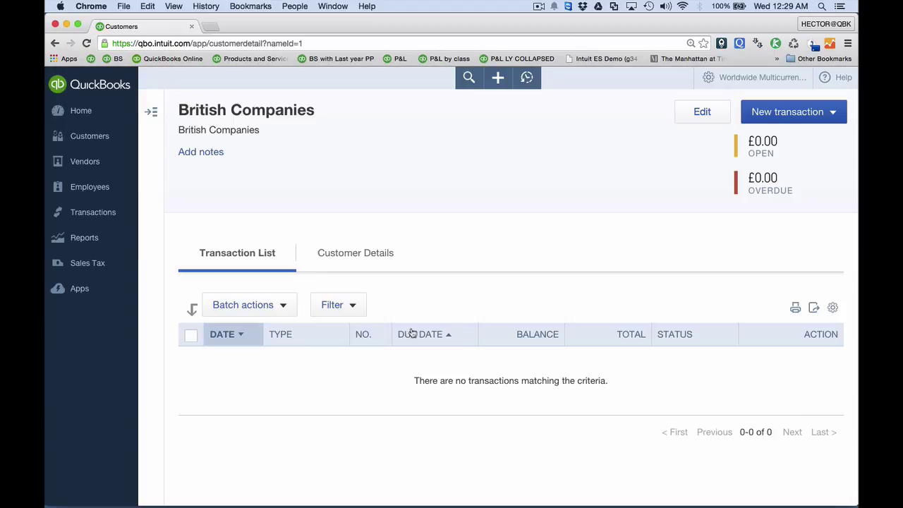
- Start a new vendor record with CAN COMPANIES as the company name
{"action": "left_click", "coordinate": [82, 162]}
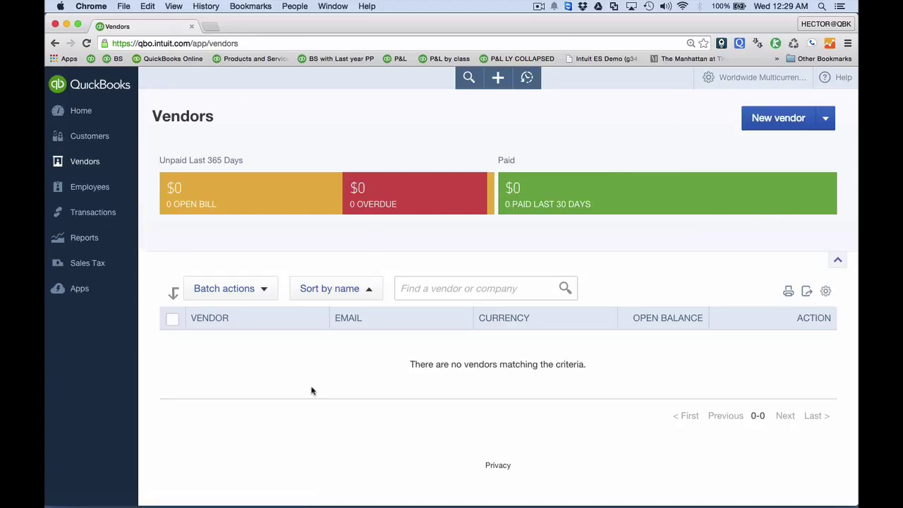
{"action": "left_click", "coordinate": [776, 118]}
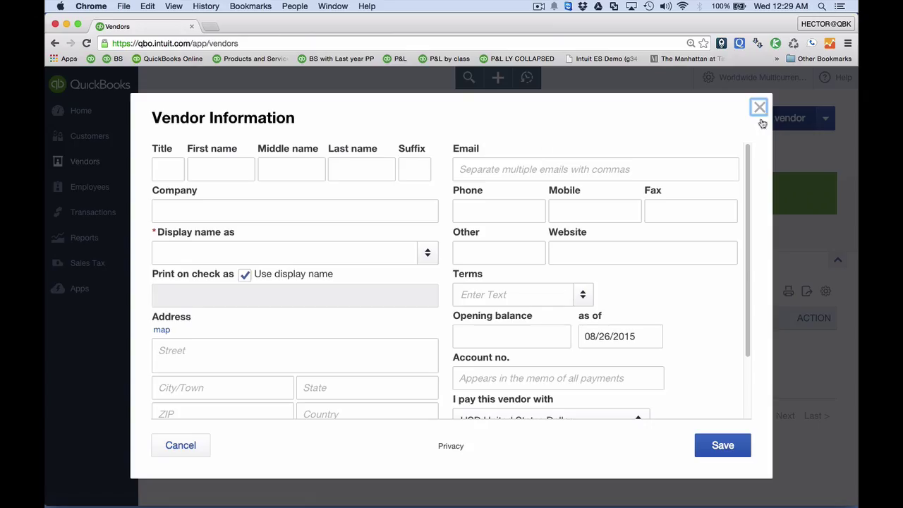
{"action": "left_click", "coordinate": [196, 211]}
{"action": "type", "text": "CAN COMP"}
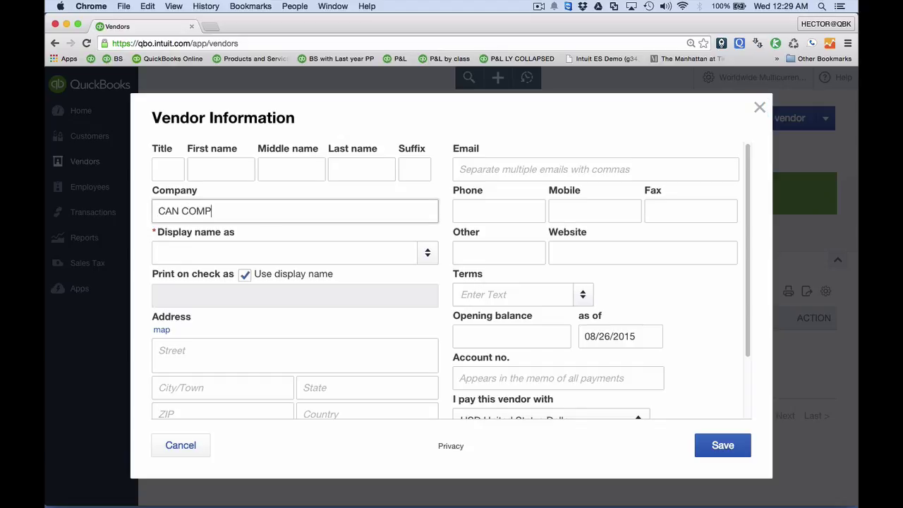
{"action": "type", "text": "ES"}
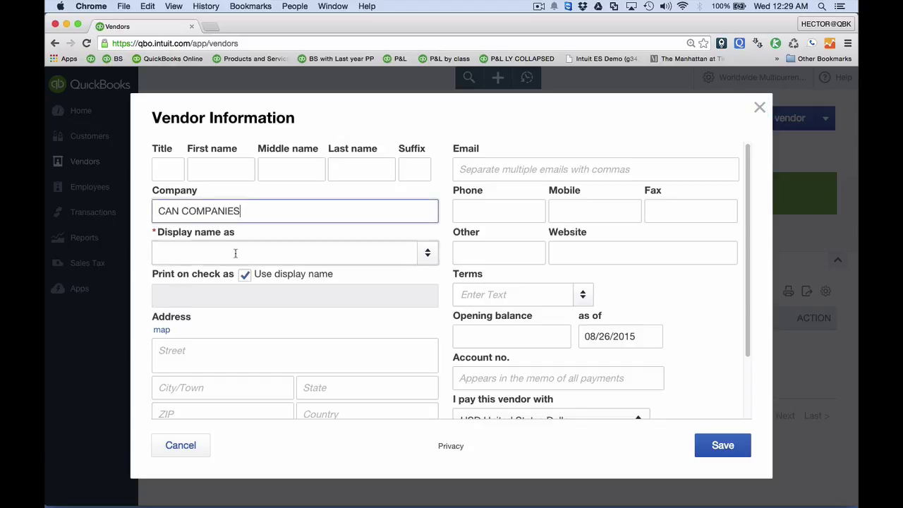
- Set the currency used to pay the vendor to CAD Canadian Dollar and save the vendor
{"action": "scroll", "coordinate": [234, 256], "scroll_direction": "down", "scroll_amount": 3}
{"action": "scroll", "coordinate": [243, 226], "scroll_direction": "up", "scroll_amount": 3}
{"action": "scroll", "coordinate": [424, 296], "scroll_direction": "down", "scroll_amount": 5}
{"action": "left_click", "coordinate": [526, 353]}
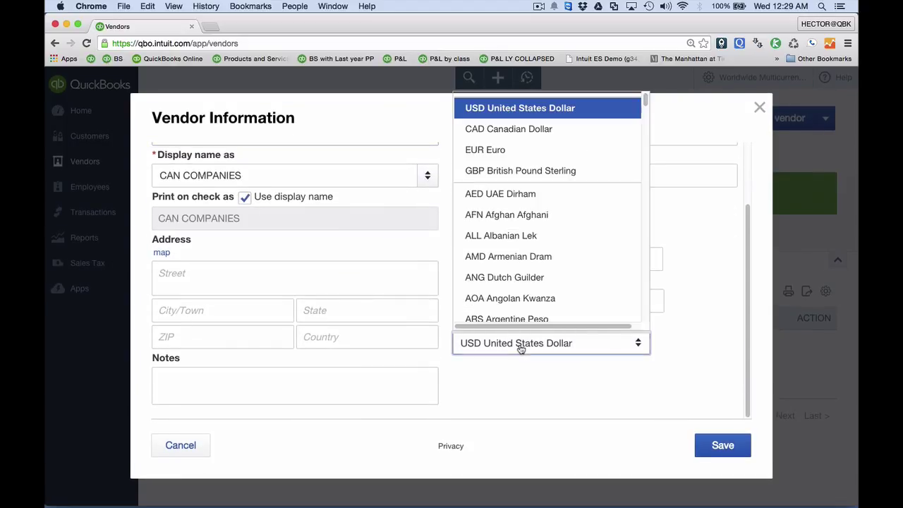
{"action": "left_click", "coordinate": [508, 130]}
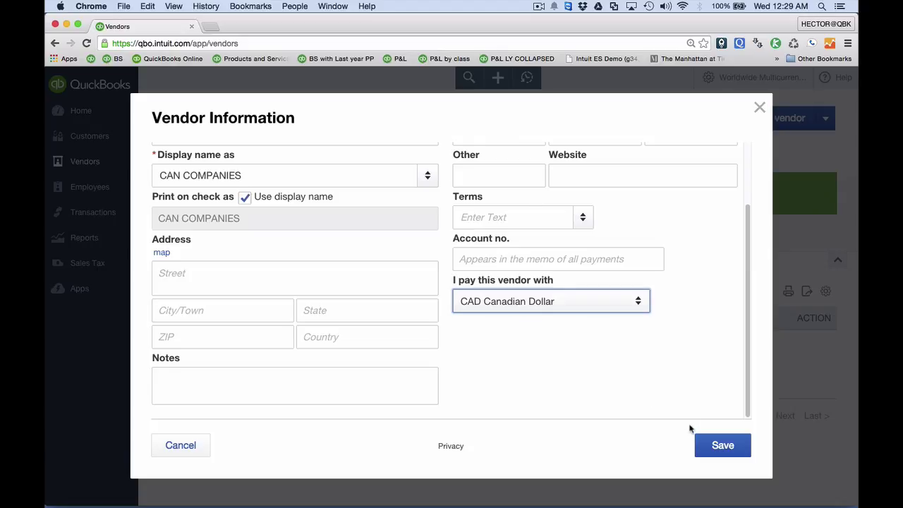
{"action": "left_click", "coordinate": [713, 445]}
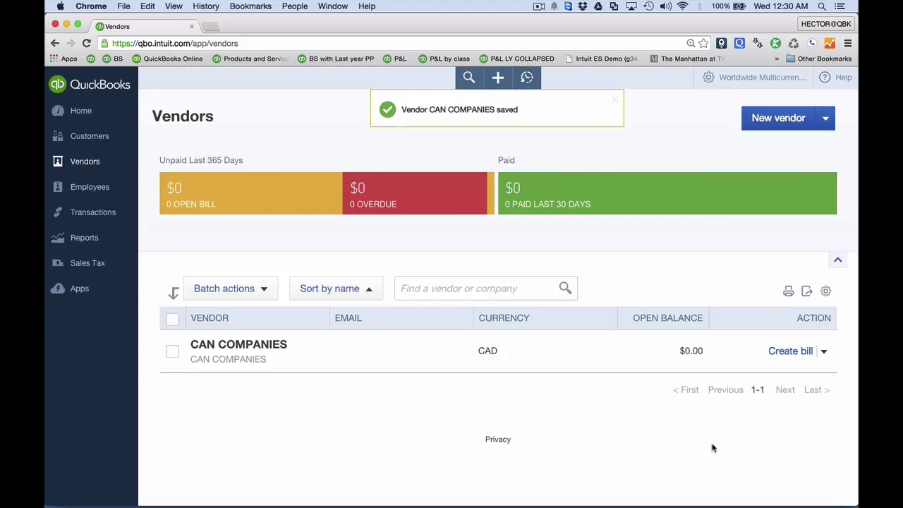
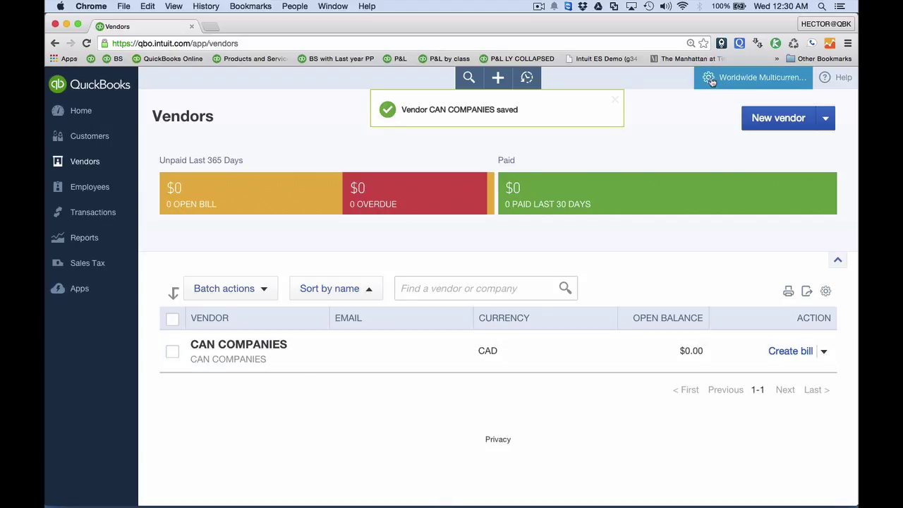
- Open the company's chart of accounts and reduce the page zoom to 110%
{"action": "left_click", "coordinate": [712, 81]}
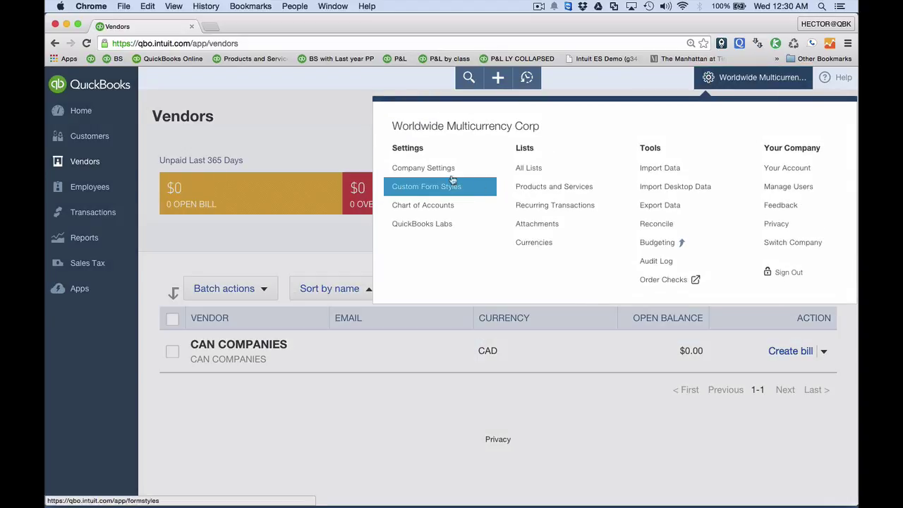
{"action": "left_click", "coordinate": [442, 206]}
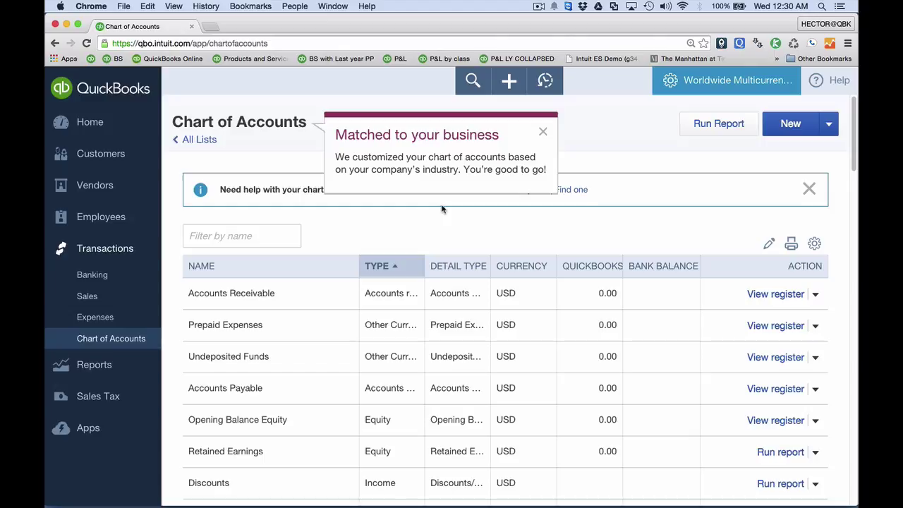
{"action": "key", "text": "super+minus"}
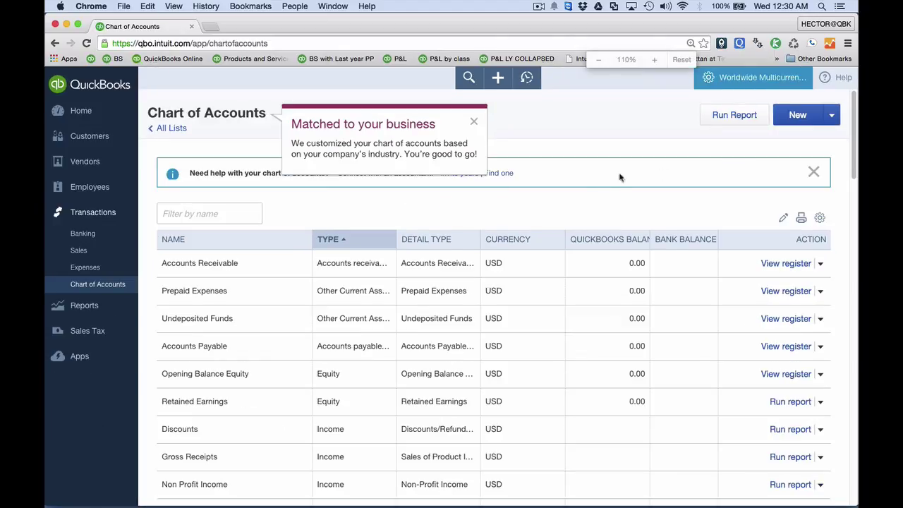
- Create a Bank account named Bank of America with USD United States Dollar as its currency
{"action": "left_click", "coordinate": [797, 115]}
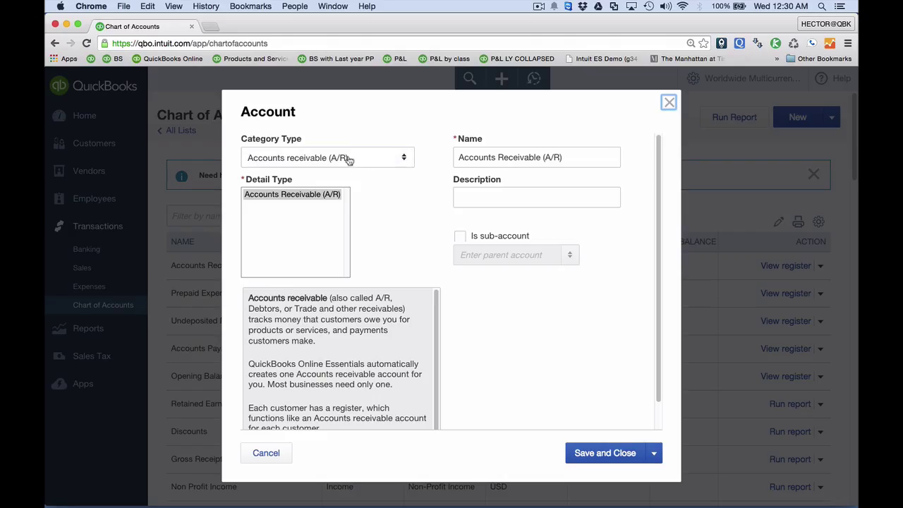
{"action": "left_click", "coordinate": [399, 157]}
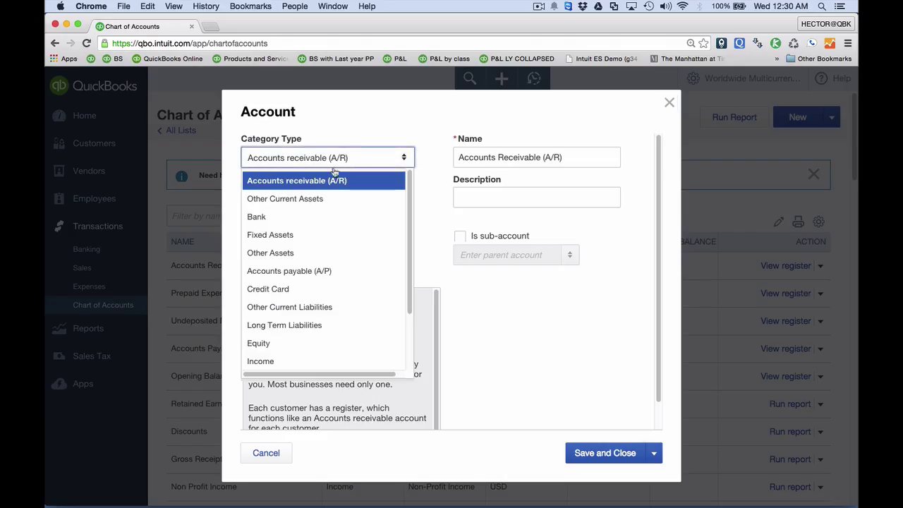
{"action": "left_click", "coordinate": [290, 217]}
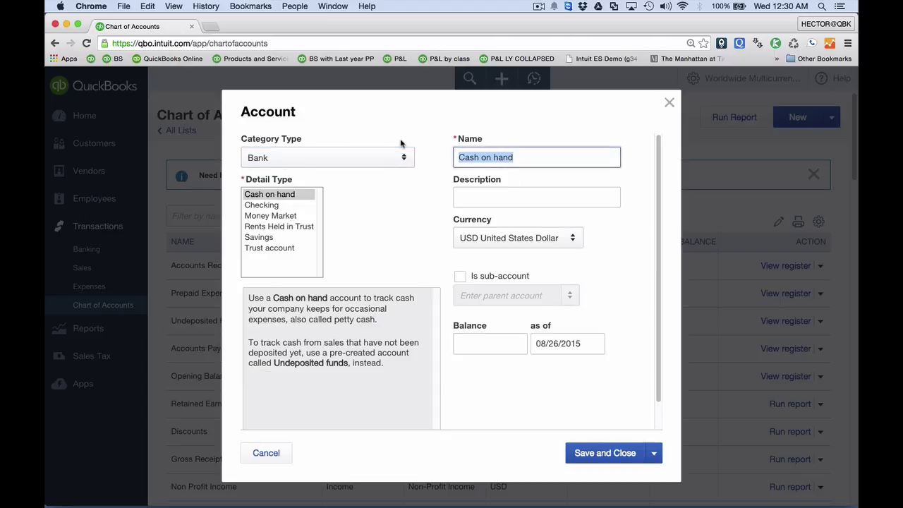
{"action": "type", "text": "Bank"}
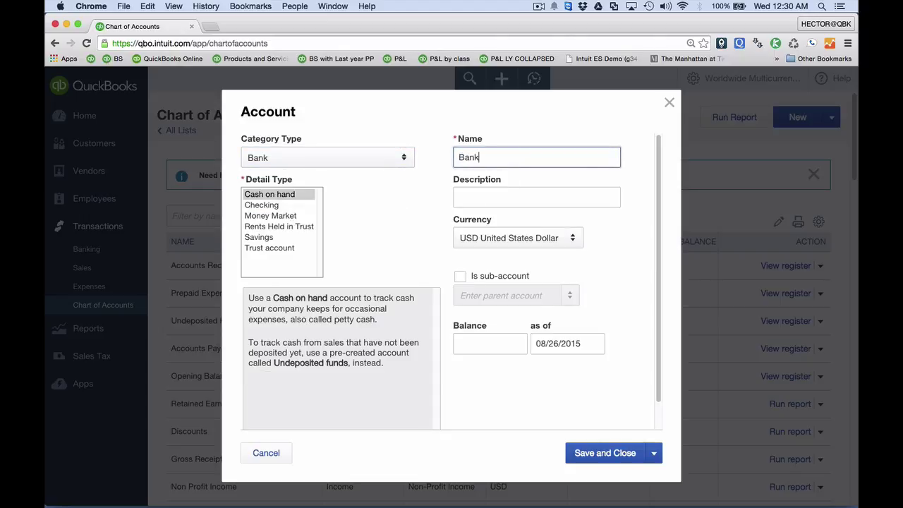
{"action": "type", "text": " of America"}
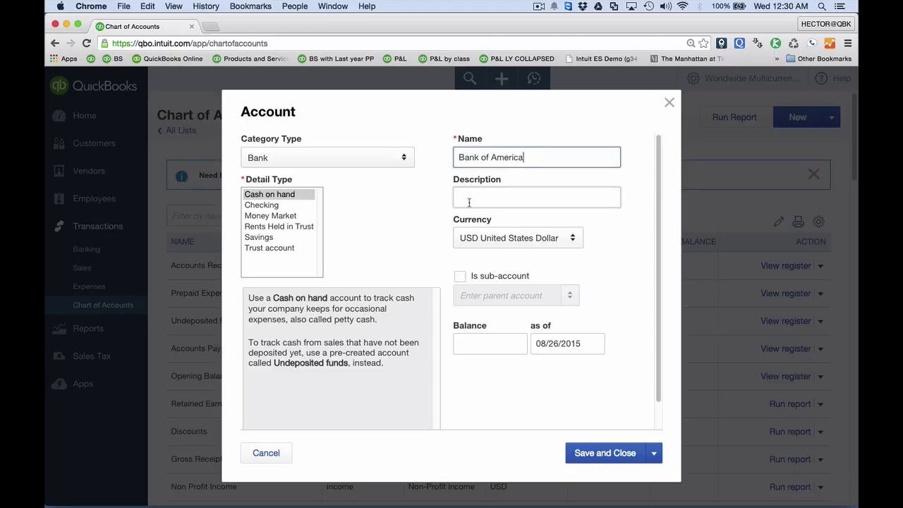
{"action": "left_click", "coordinate": [526, 239]}
{"action": "left_click", "coordinate": [488, 263]}
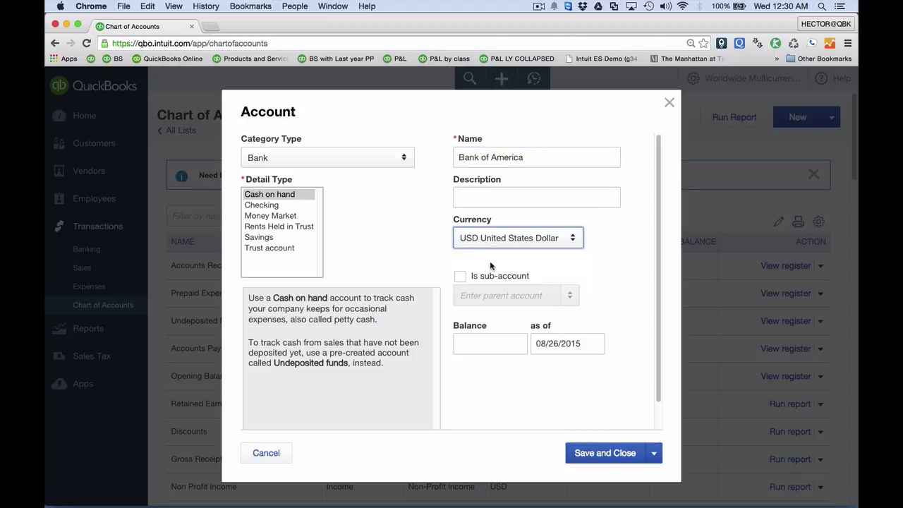
{"action": "left_click", "coordinate": [597, 453]}
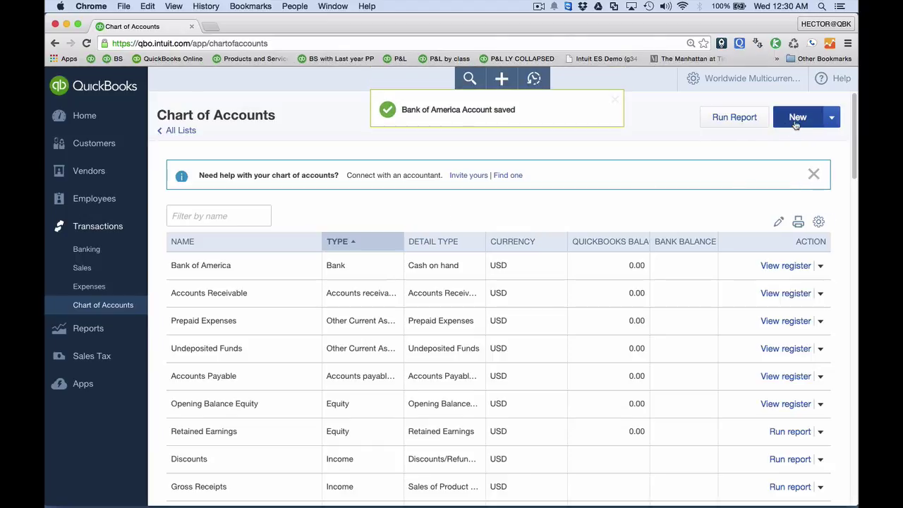
- Create a Bank account named Barcays with GBP British Pound Sterling as its currency
{"action": "left_click", "coordinate": [796, 120]}
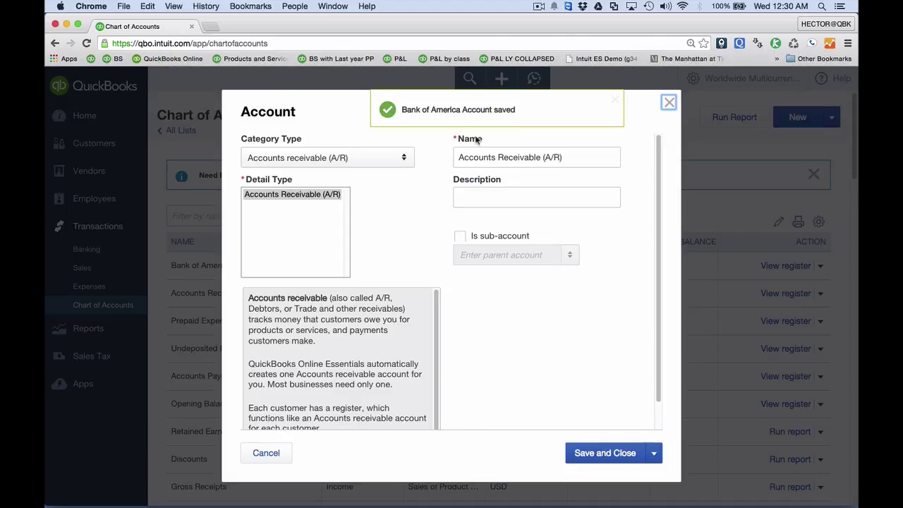
{"action": "left_click", "coordinate": [339, 161]}
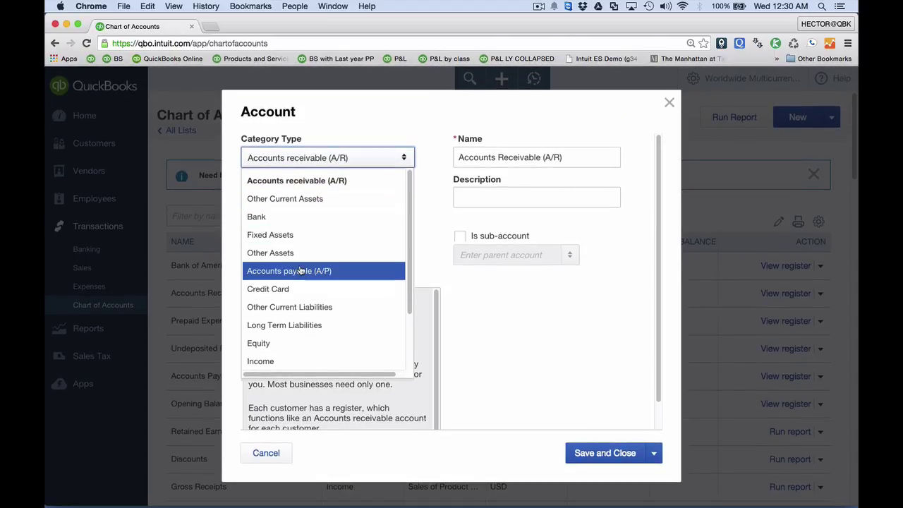
{"action": "left_click", "coordinate": [285, 217]}
{"action": "left_click_drag", "start_coordinate": [515, 157], "coordinate": [457, 157]}
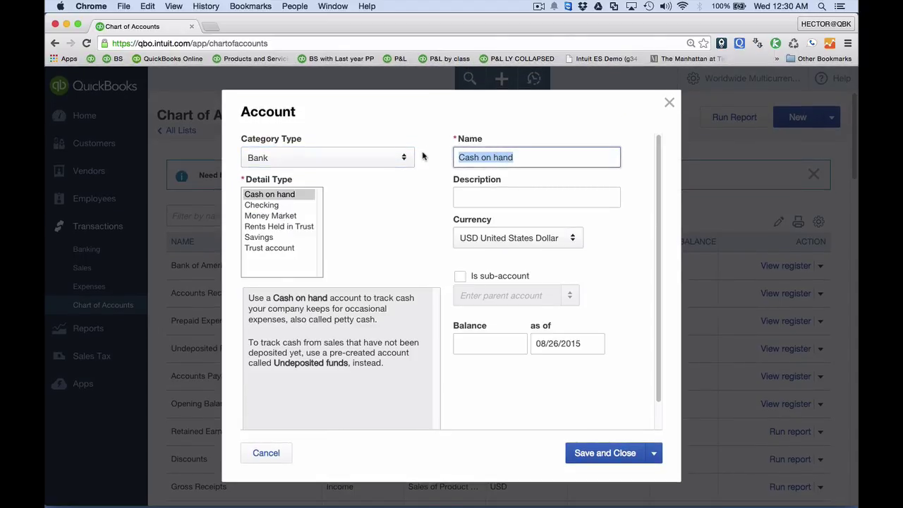
{"action": "type", "text": "Br"}
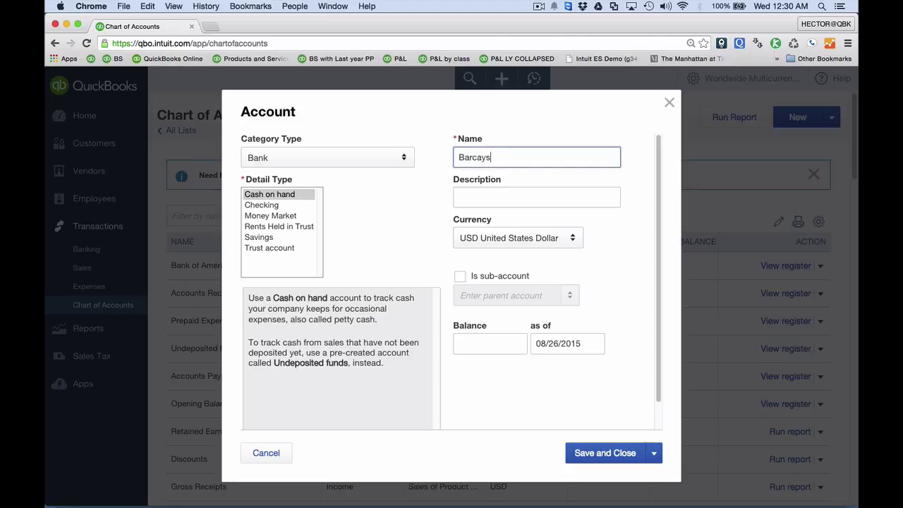
{"action": "left_click", "coordinate": [508, 238]}
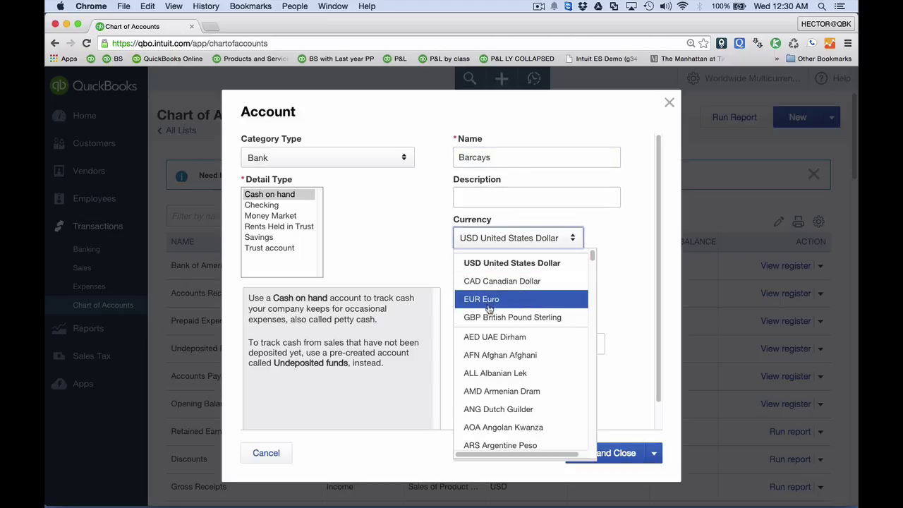
{"action": "left_click", "coordinate": [498, 318]}
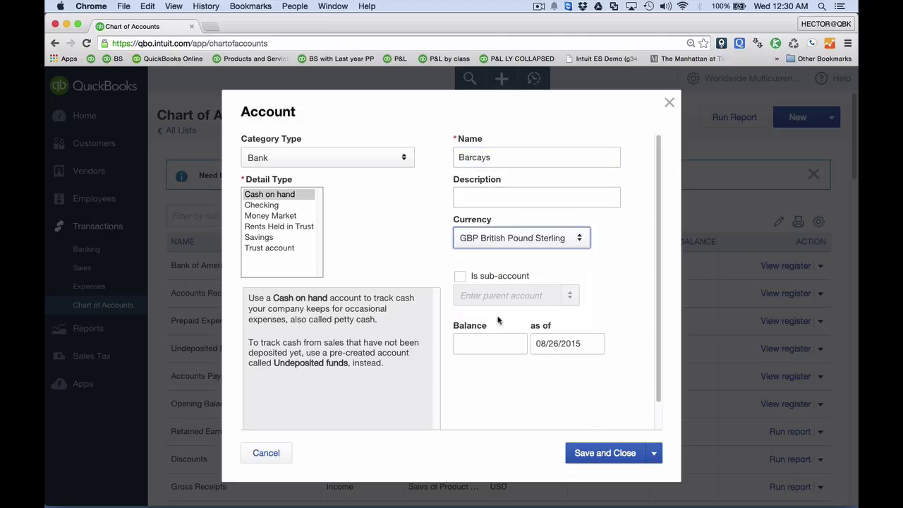
{"action": "left_click", "coordinate": [610, 453]}
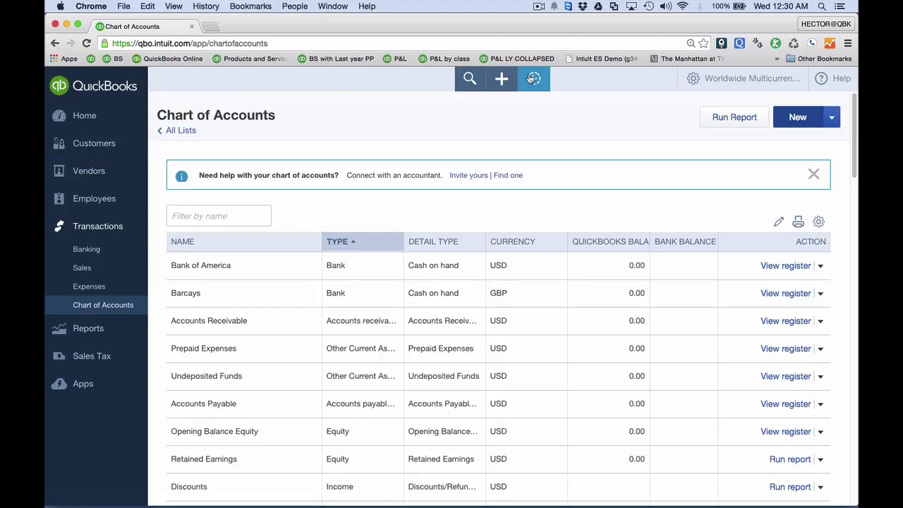
- Start a new invoice for the customer British Companies and check its GBP-to-USD exchange rate
{"action": "left_click", "coordinate": [501, 79]}
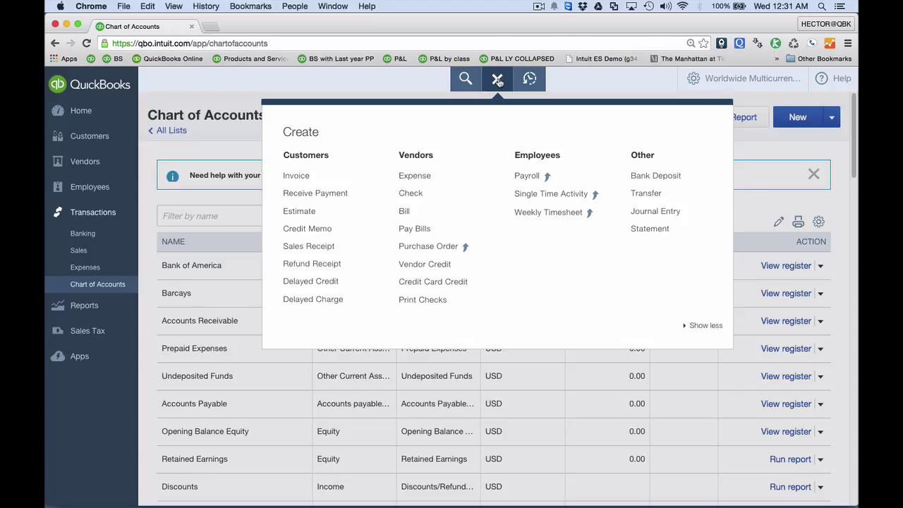
{"action": "left_click", "coordinate": [296, 175]}
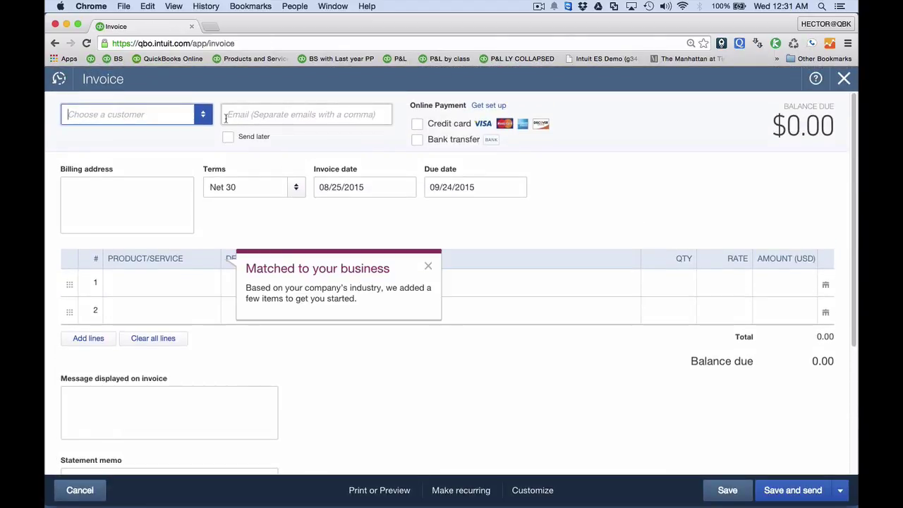
{"action": "left_click", "coordinate": [203, 116]}
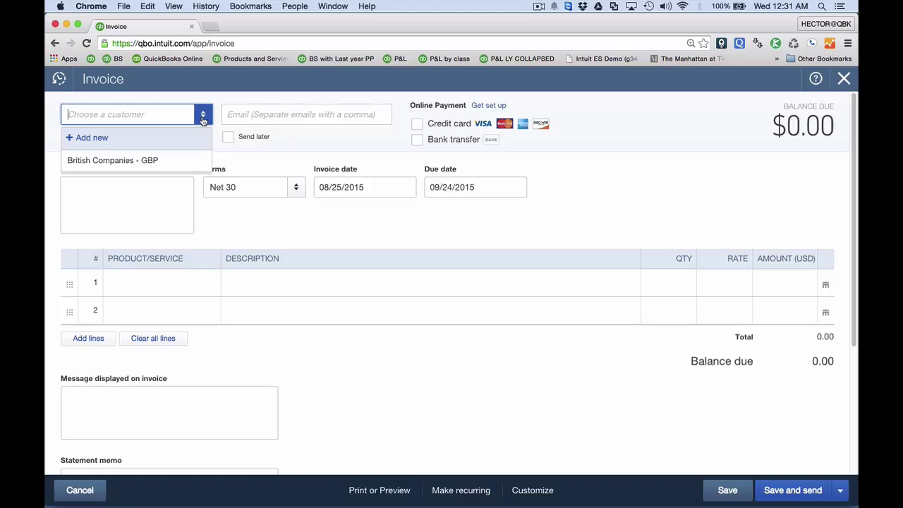
{"action": "left_click", "coordinate": [134, 160]}
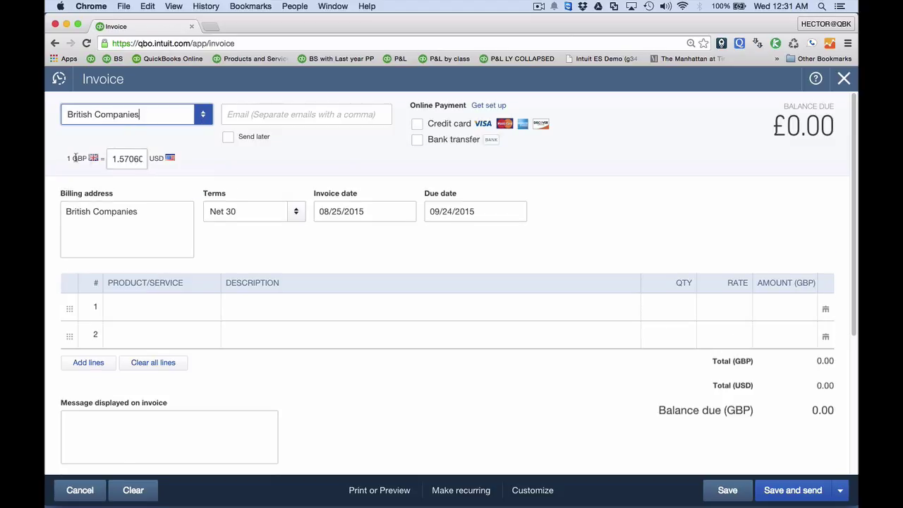
{"action": "left_click_drag", "start_coordinate": [68, 160], "coordinate": [87, 161]}
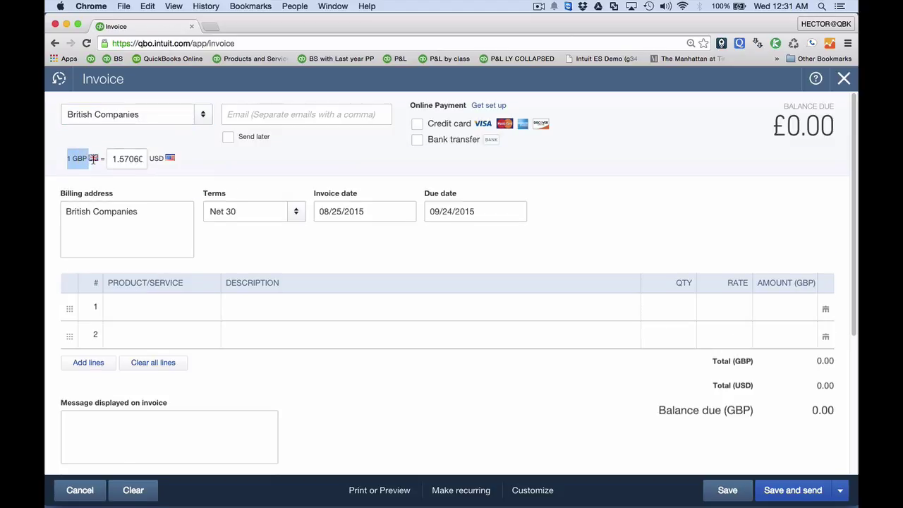
{"action": "mouse_move", "coordinate": [84, 158]}
{"action": "left_mouse_down"}
{"action": "mouse_move", "coordinate": [153, 159]}
{"action": "mouse_move", "coordinate": [100, 151]}
{"action": "left_mouse_up"}
- Add a Sales line with an amount of 1,500 GBP to the invoice
{"action": "left_click", "coordinate": [159, 299]}
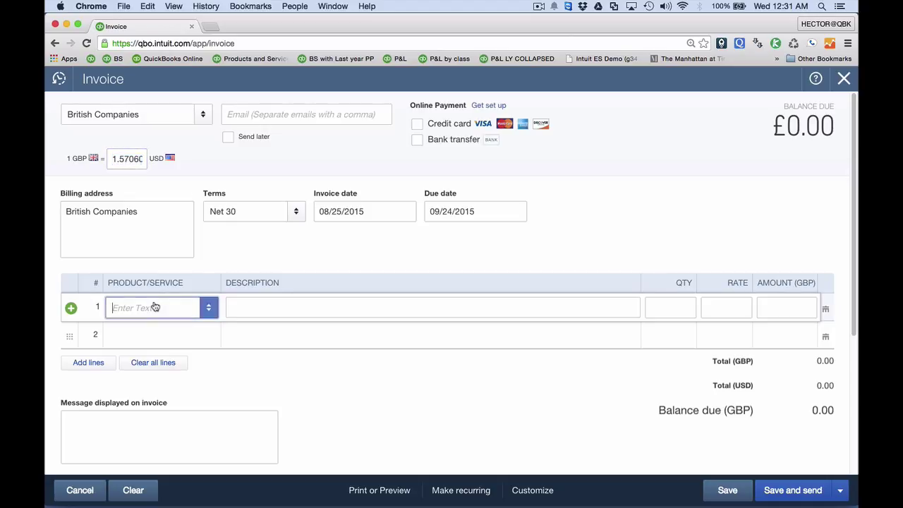
{"action": "left_click", "coordinate": [209, 308]}
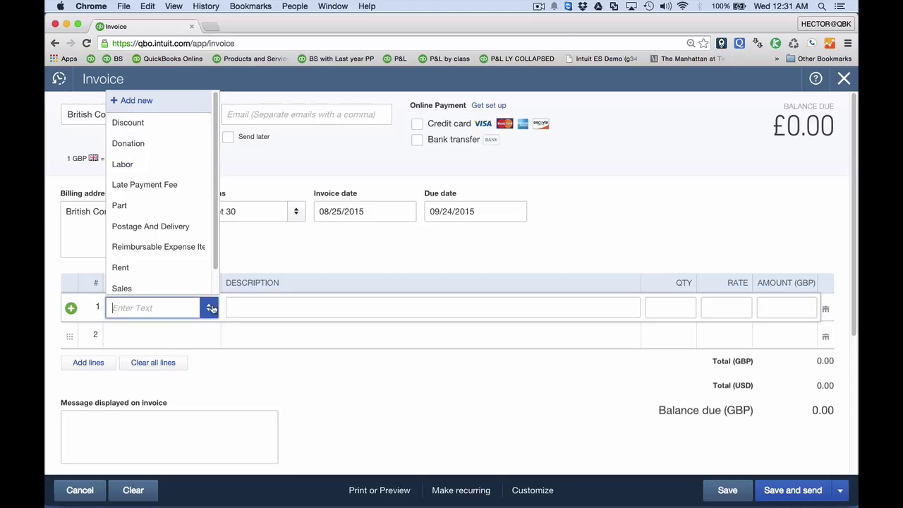
{"action": "left_click", "coordinate": [141, 288]}
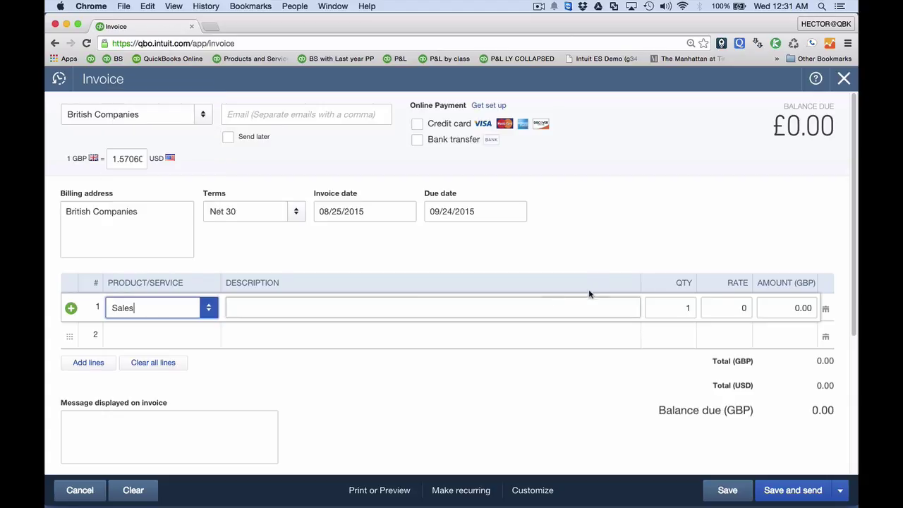
{"action": "left_click", "coordinate": [793, 308]}
{"action": "type", "text": "1,"}
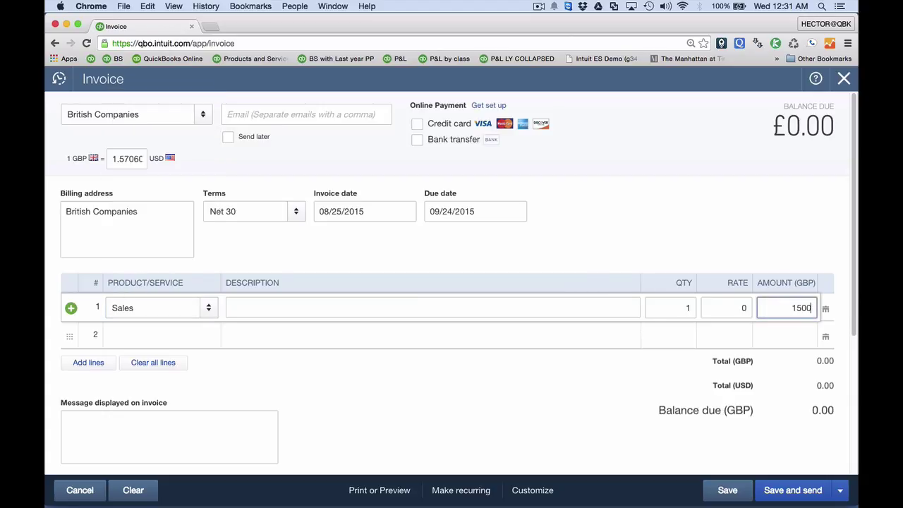
{"action": "type", "text": "500"}
{"action": "key", "text": "Tab"}
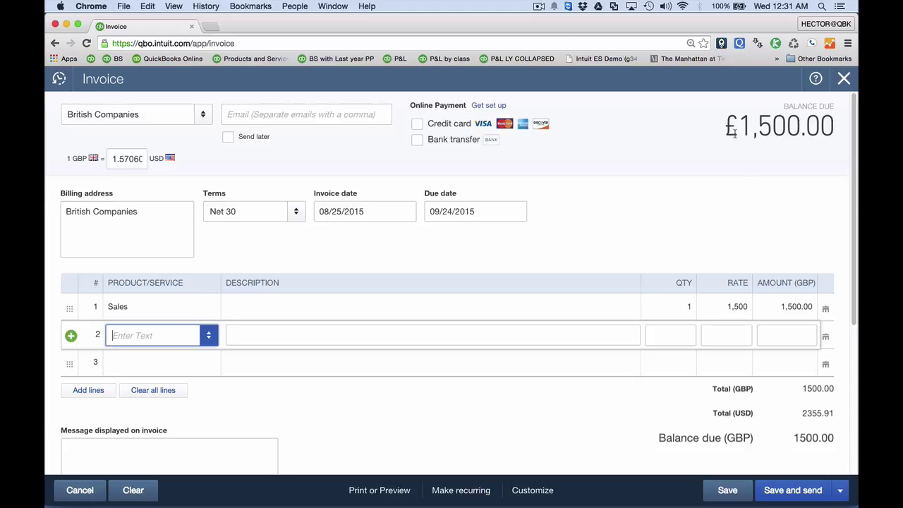
- Compare the invoice's GBP balance with its USD total, and save and close the invoice
{"action": "left_click_drag", "start_coordinate": [726, 131], "coordinate": [845, 128]}
{"action": "scroll", "coordinate": [778, 185], "scroll_direction": "down", "scroll_amount": 5}
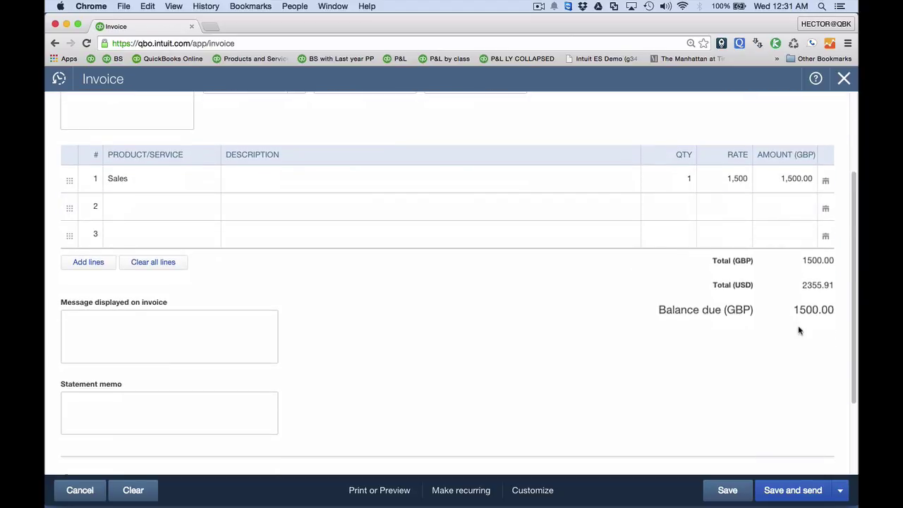
{"action": "left_click_drag", "start_coordinate": [802, 285], "coordinate": [831, 284]}
{"action": "left_click", "coordinate": [832, 284]}
{"action": "left_click_drag", "start_coordinate": [839, 287], "coordinate": [822, 323]}
{"action": "left_click", "coordinate": [801, 284]}
{"action": "left_click", "coordinate": [840, 489]}
{"action": "left_click", "coordinate": [797, 470]}
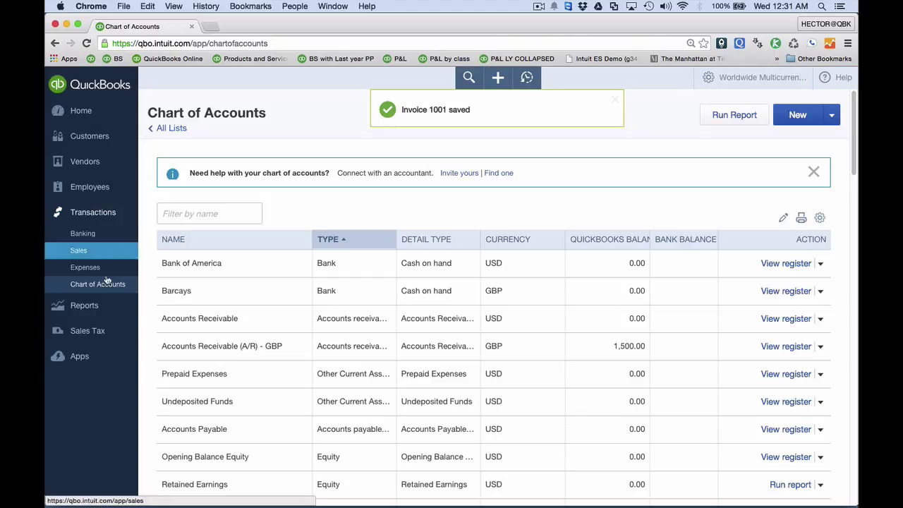
- Run the Profit and Loss report, keeping accrual basis for summary reports
{"action": "left_click", "coordinate": [86, 306]}
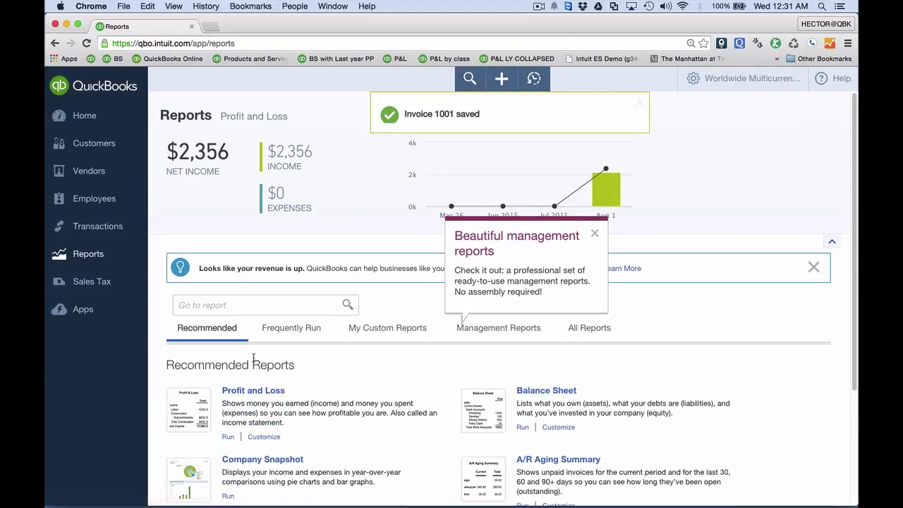
{"action": "left_click", "coordinate": [253, 393]}
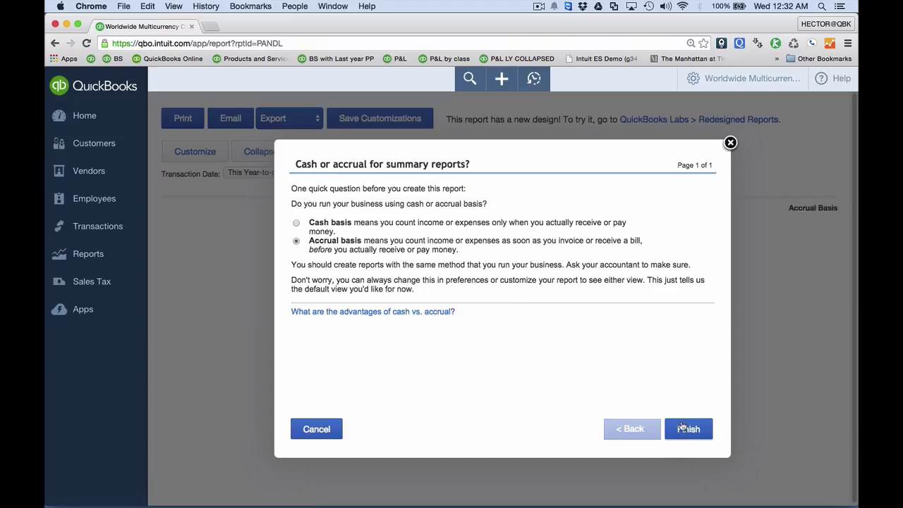
{"action": "left_click", "coordinate": [682, 427]}
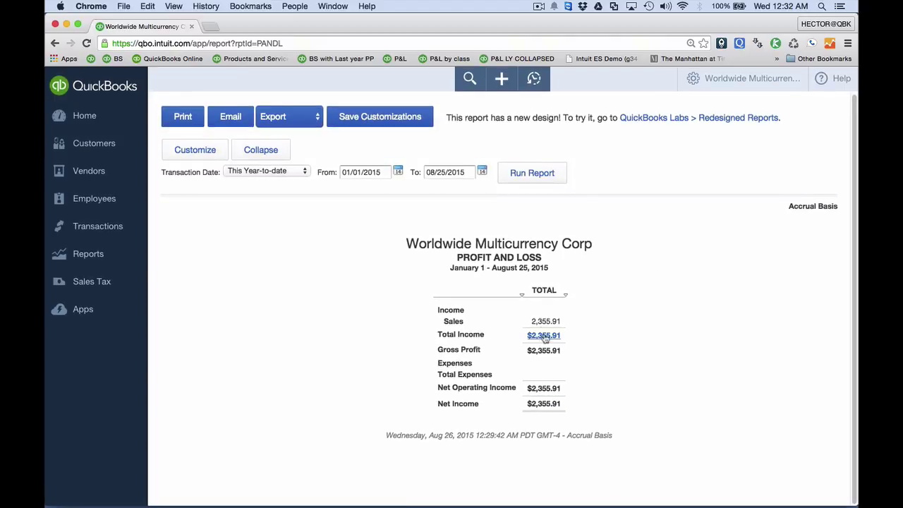
- Drill down from the report's Sales amount to the invoice, compare its GBP and USD totals and exchange rate, and close it
{"action": "left_click", "coordinate": [546, 322]}
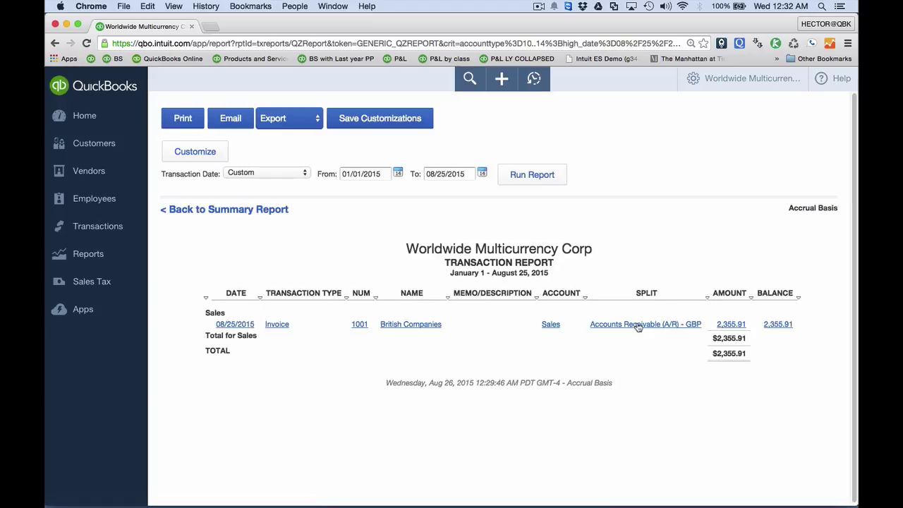
{"action": "left_click", "coordinate": [637, 327]}
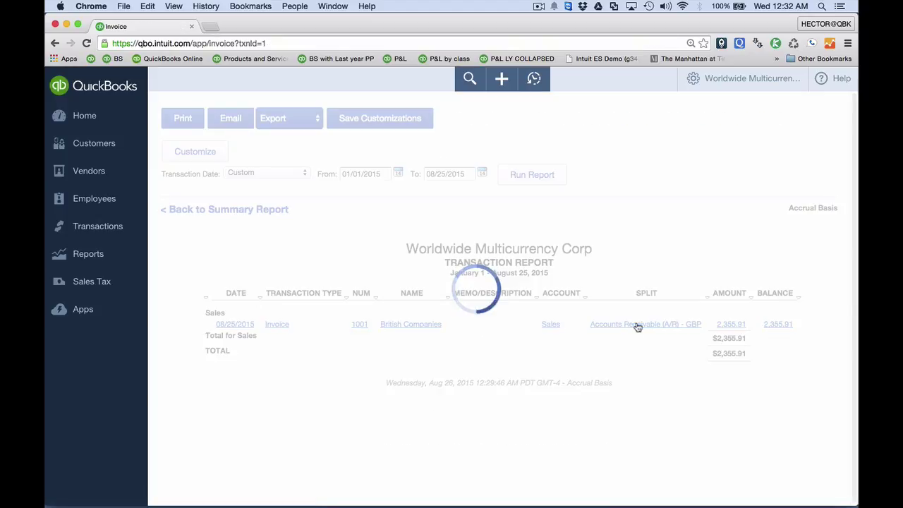
{"action": "left_click_drag", "start_coordinate": [727, 126], "coordinate": [834, 134]}
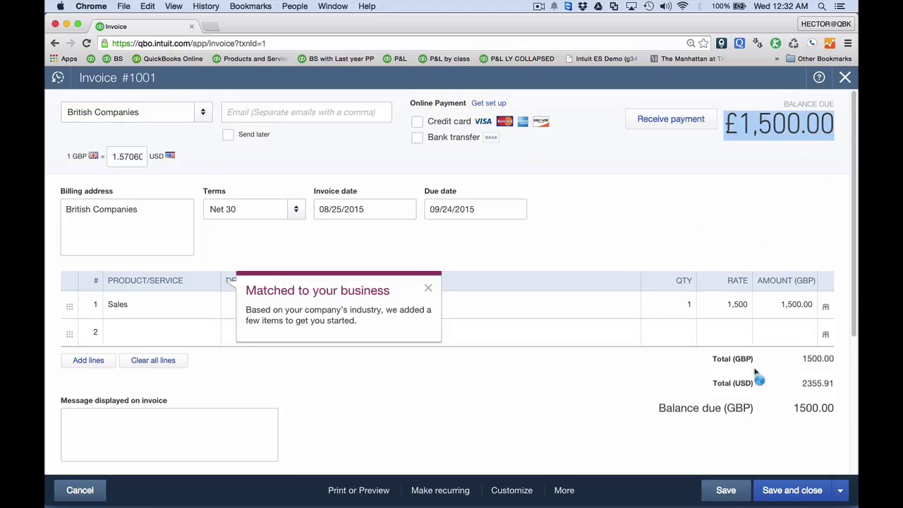
{"action": "left_click_drag", "start_coordinate": [804, 389], "coordinate": [835, 385]}
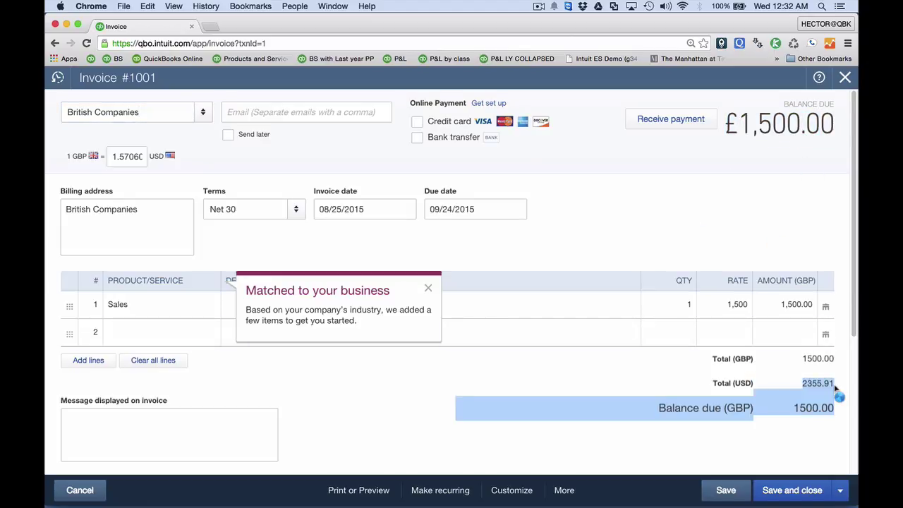
{"action": "left_click", "coordinate": [836, 386]}
{"action": "left_click_drag", "start_coordinate": [113, 157], "coordinate": [174, 176]}
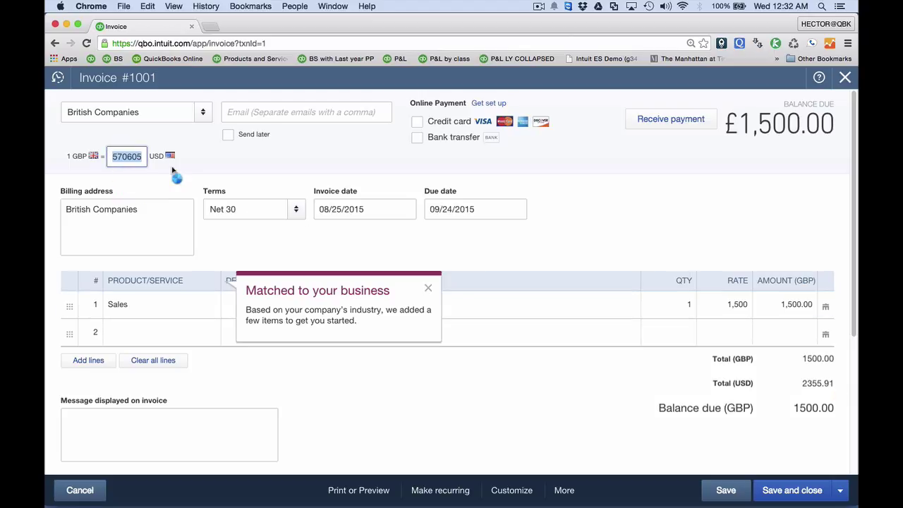
{"action": "left_click", "coordinate": [845, 77]}
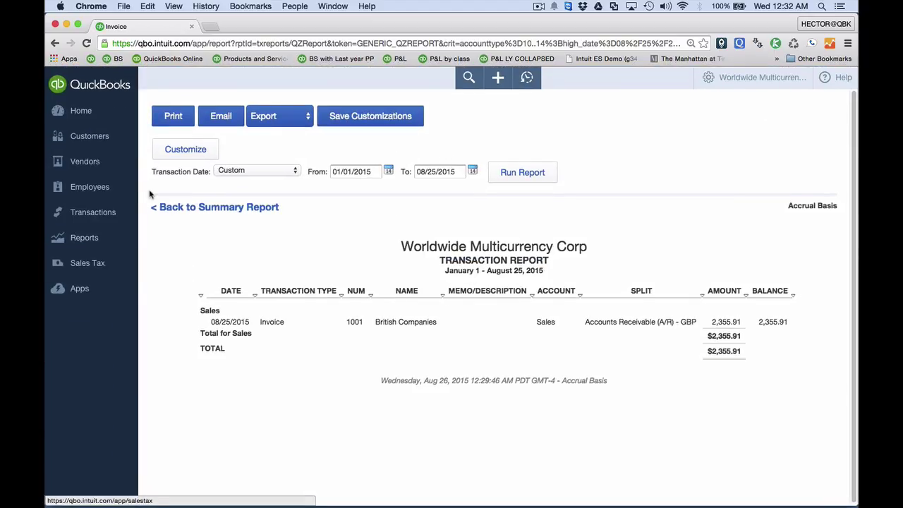
- Start a new bill for the Canadian-dollar vendor CAN COMPANIES
{"action": "left_click", "coordinate": [501, 80]}
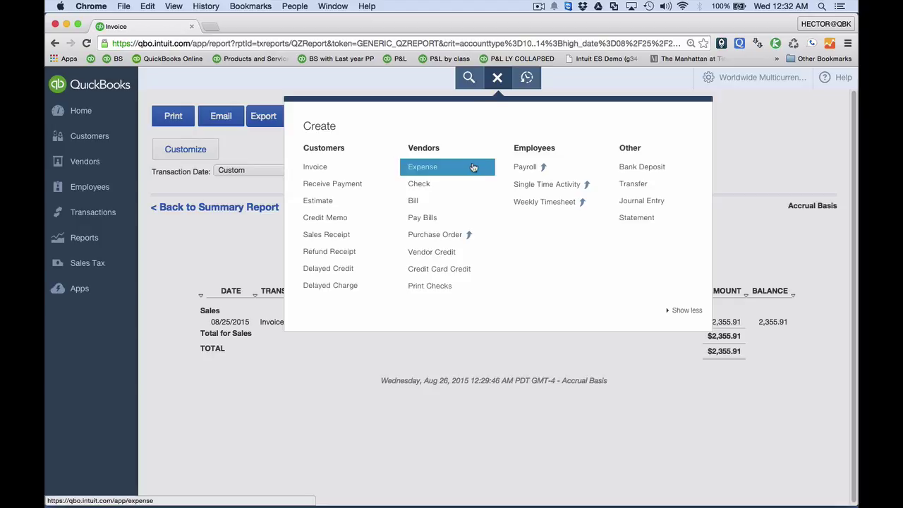
{"action": "left_click", "coordinate": [476, 201]}
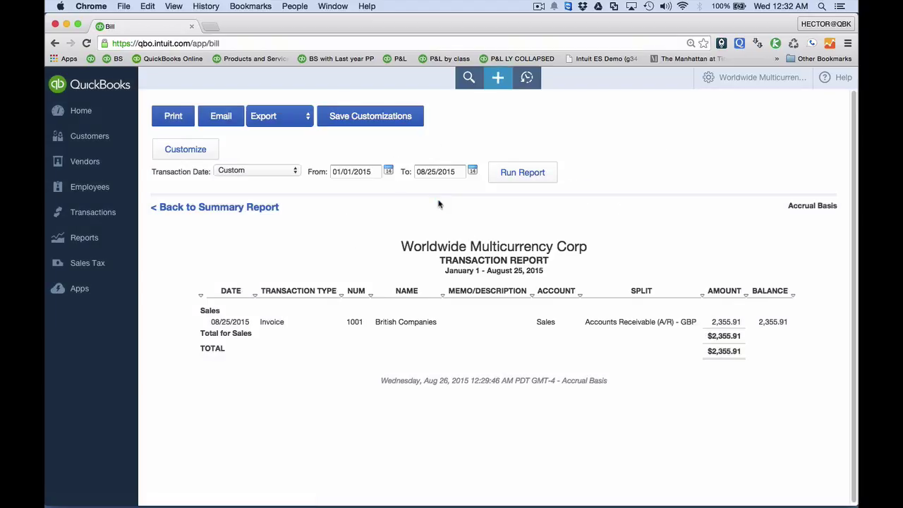
{"action": "left_click", "coordinate": [209, 115]}
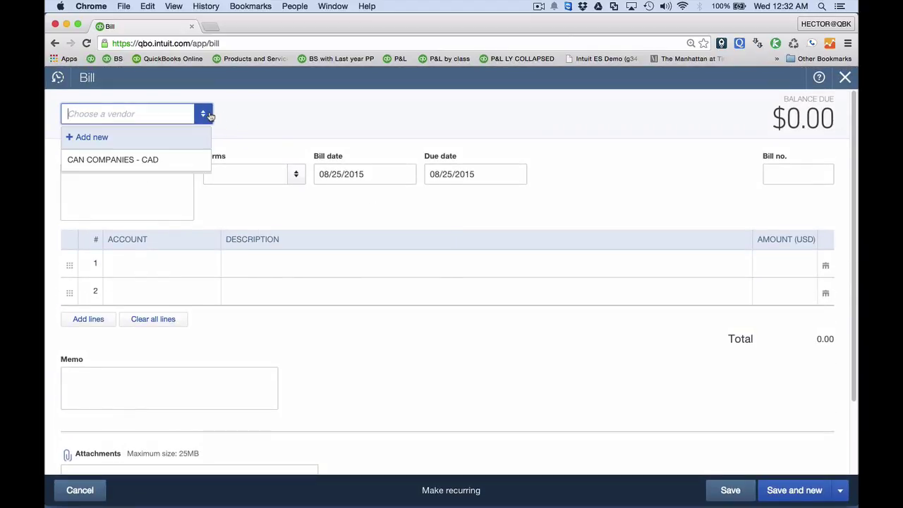
{"action": "left_click", "coordinate": [125, 159]}
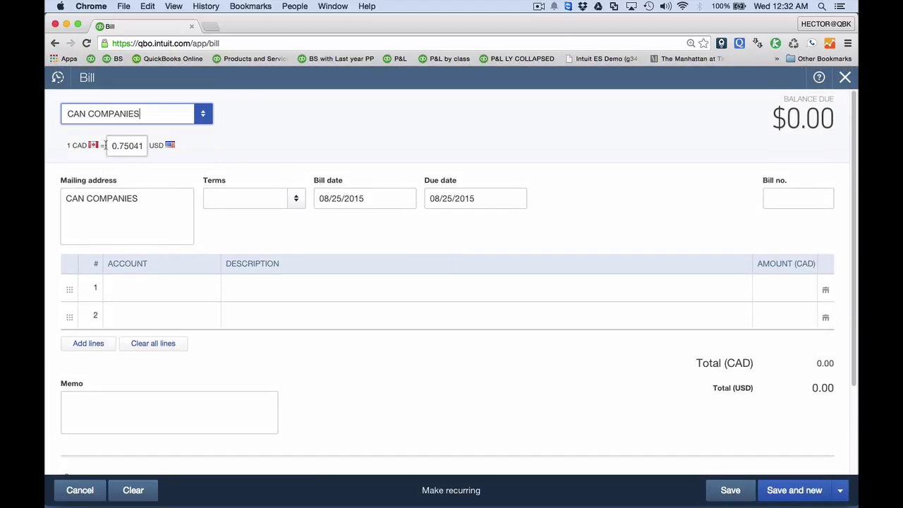
- Add a Purchases - COS line with an amount of 1,200 CAD to the bill
{"action": "left_click", "coordinate": [156, 282]}
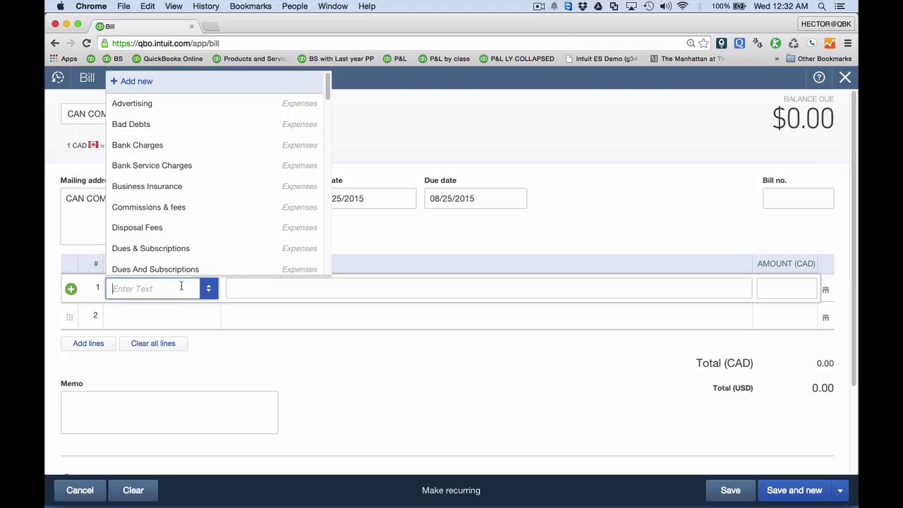
{"action": "type", "text": "Purchases - COS"}
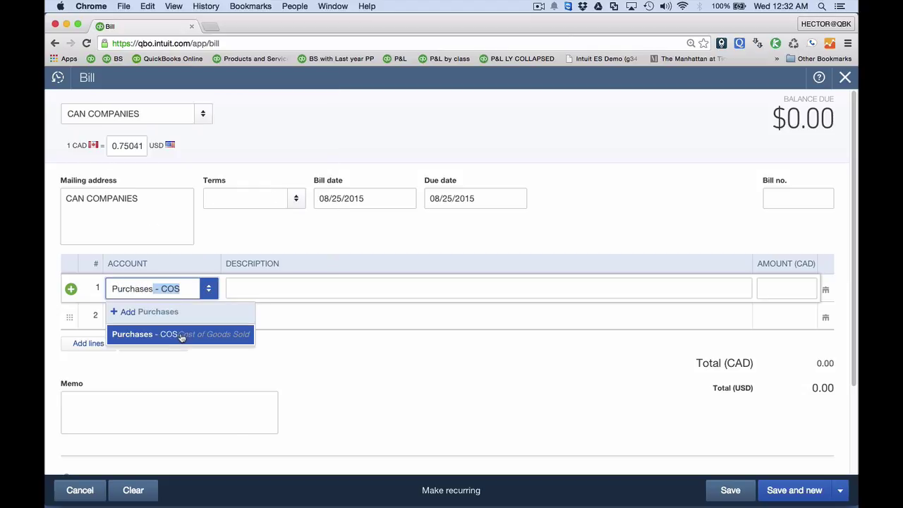
{"action": "left_click", "coordinate": [186, 334]}
{"action": "left_click", "coordinate": [785, 294]}
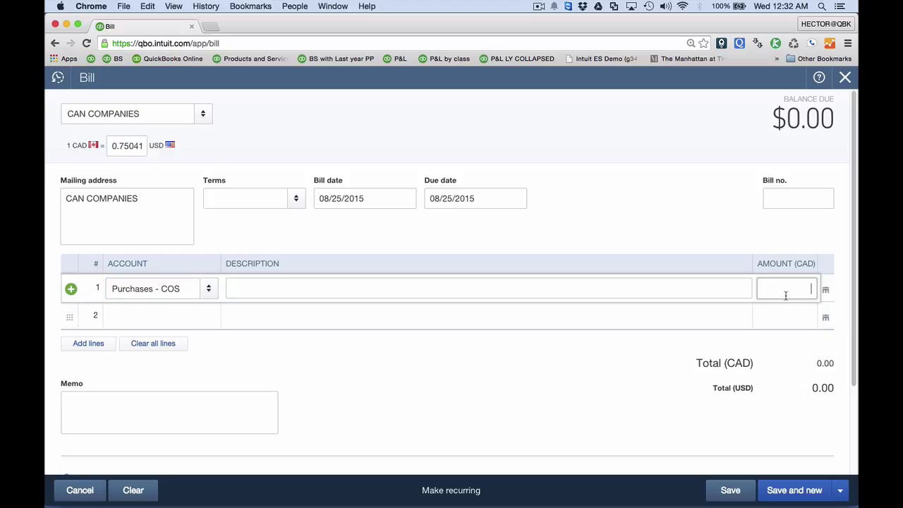
{"action": "key", "text": "Tab"}
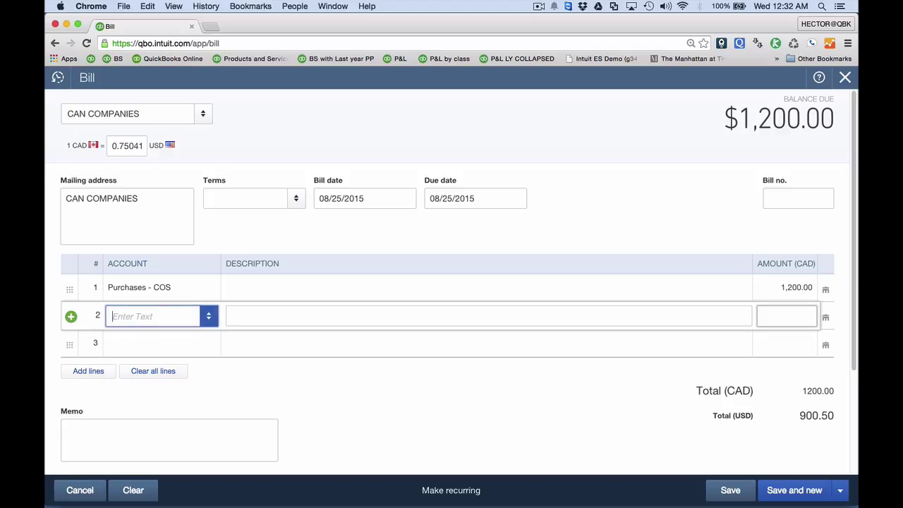
- Compare the bill's total in Canadian dollars with its US dollar equivalent
{"action": "left_click_drag", "start_coordinate": [798, 416], "coordinate": [838, 418]}
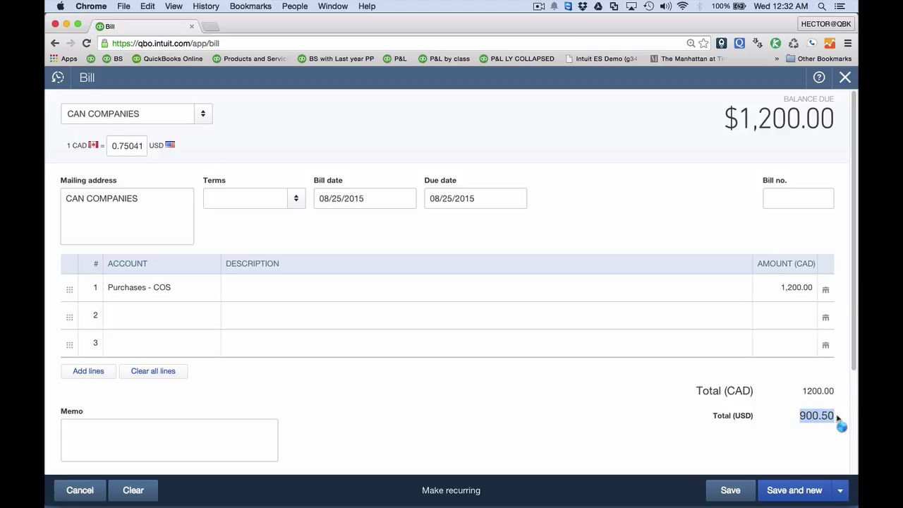
{"action": "key", "text": "super+equal"}
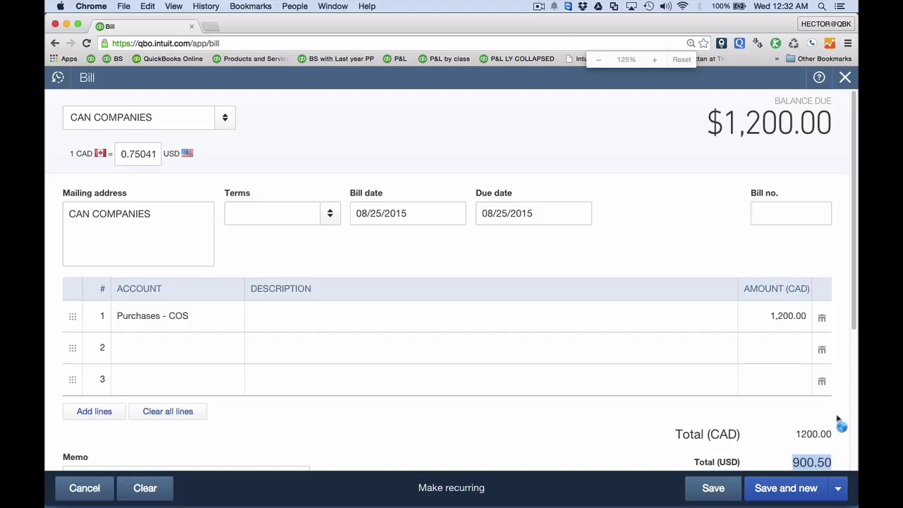
{"action": "scroll", "coordinate": [839, 422], "scroll_direction": "down", "scroll_amount": 2}
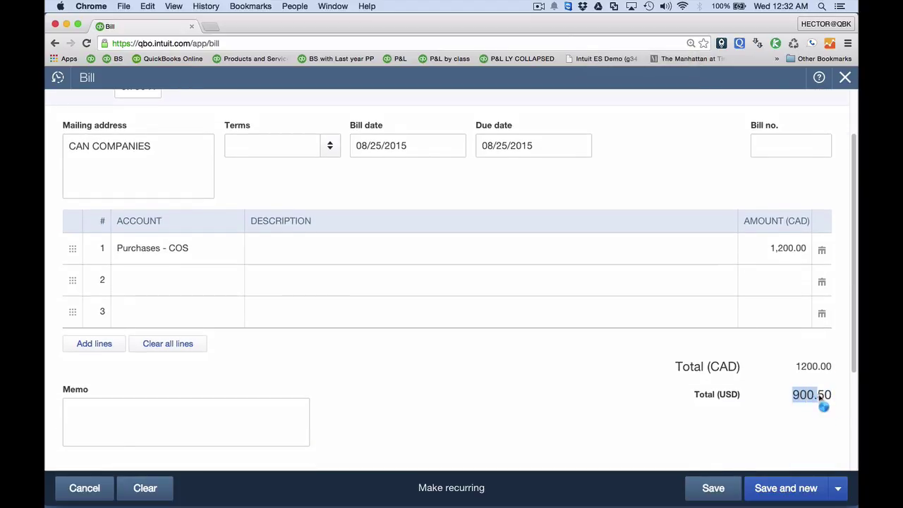
{"action": "key", "text": "super+minus"}
{"action": "left_click", "coordinate": [820, 400]}
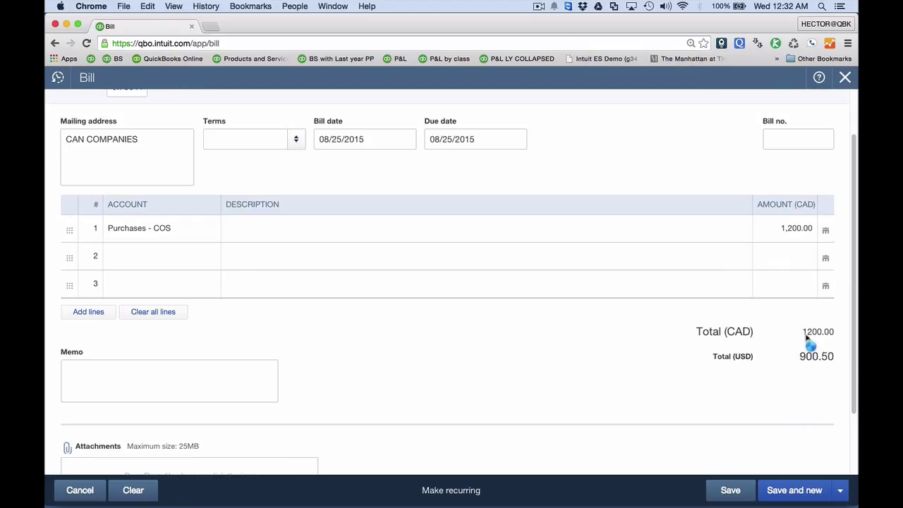
{"action": "left_click_drag", "start_coordinate": [810, 339], "coordinate": [838, 339]}
{"action": "left_click", "coordinate": [819, 355]}
{"action": "left_click_drag", "start_coordinate": [807, 369], "coordinate": [832, 372]}
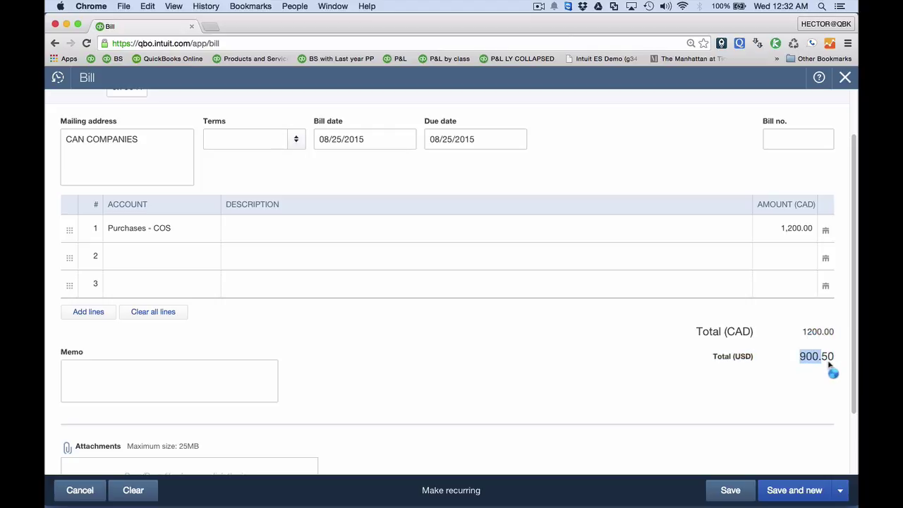
{"action": "left_click", "coordinate": [820, 367]}
{"action": "scroll", "coordinate": [820, 374], "scroll_direction": "up", "scroll_amount": 2}
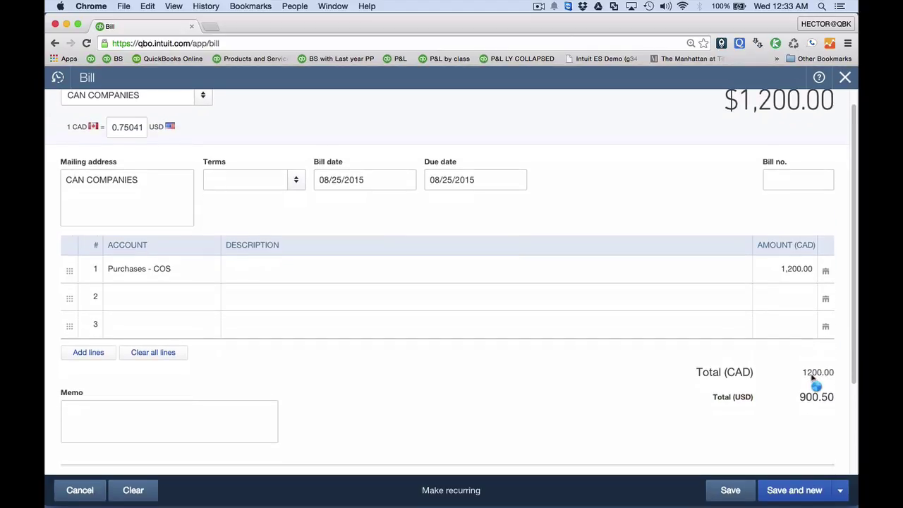
- Review the totals on the CAN COMPANIES bill, and save and close it
{"action": "scroll", "coordinate": [609, 360], "scroll_direction": "up", "scroll_amount": 1}
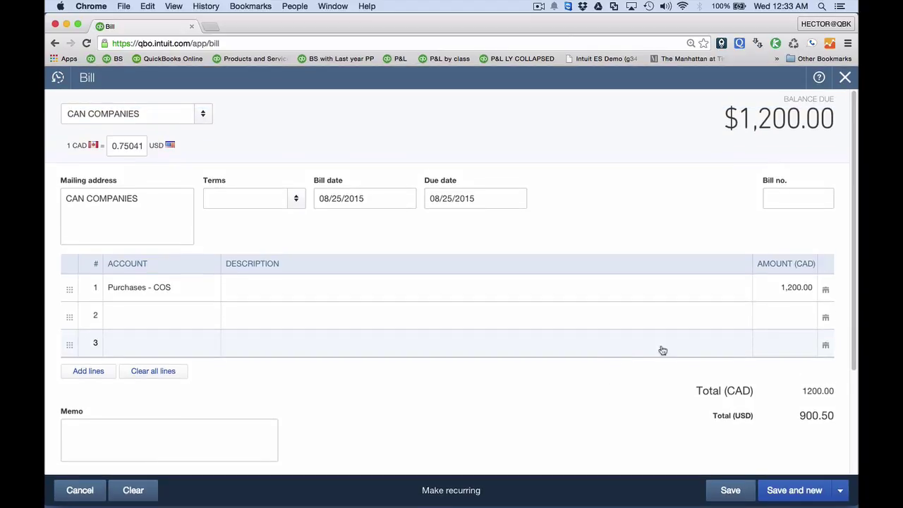
{"action": "scroll", "coordinate": [819, 384], "scroll_direction": "down", "scroll_amount": 2}
{"action": "scroll", "coordinate": [810, 351], "scroll_direction": "down", "scroll_amount": 2}
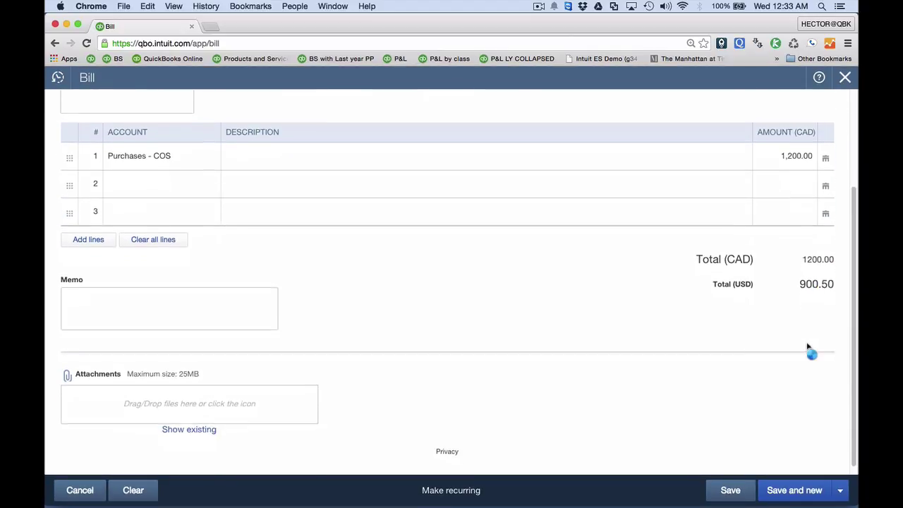
{"action": "scroll", "coordinate": [808, 348], "scroll_direction": "up", "scroll_amount": 4}
{"action": "left_click", "coordinate": [840, 491]}
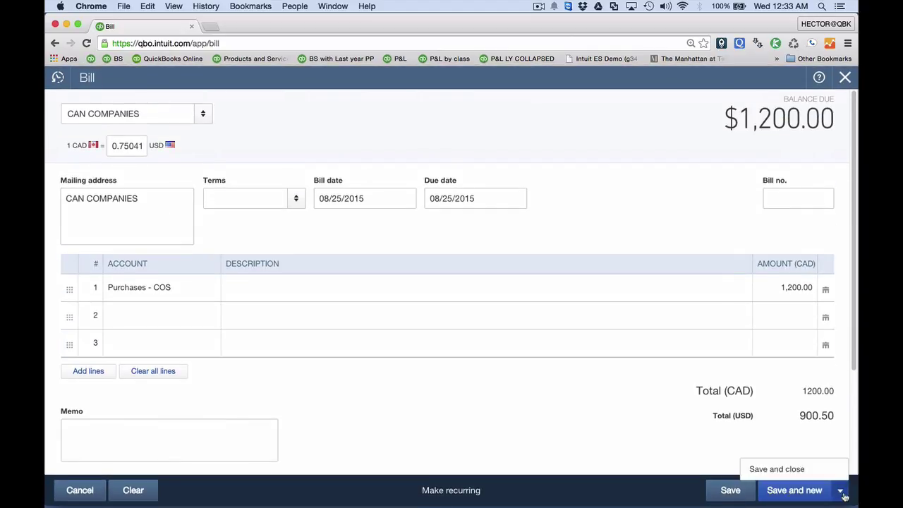
{"action": "left_click", "coordinate": [789, 473]}
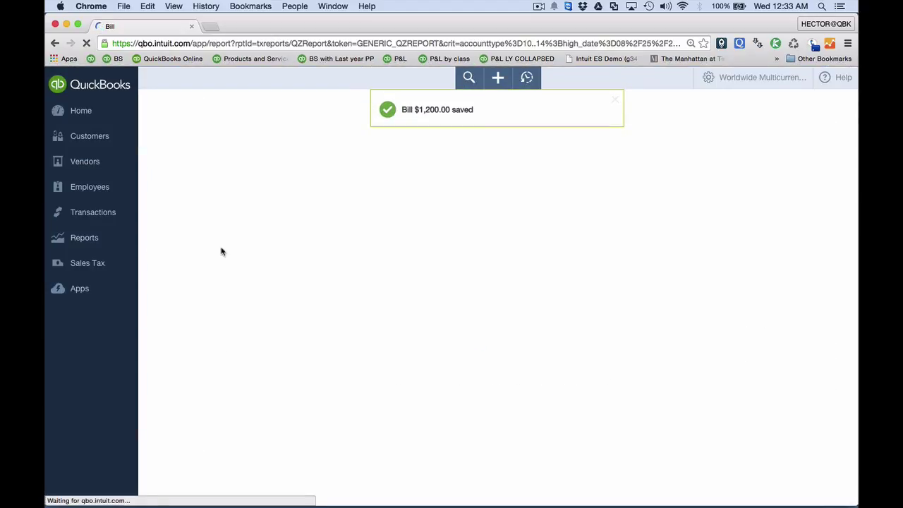
- Run the Profit and Loss report
{"action": "left_click", "coordinate": [86, 239]}
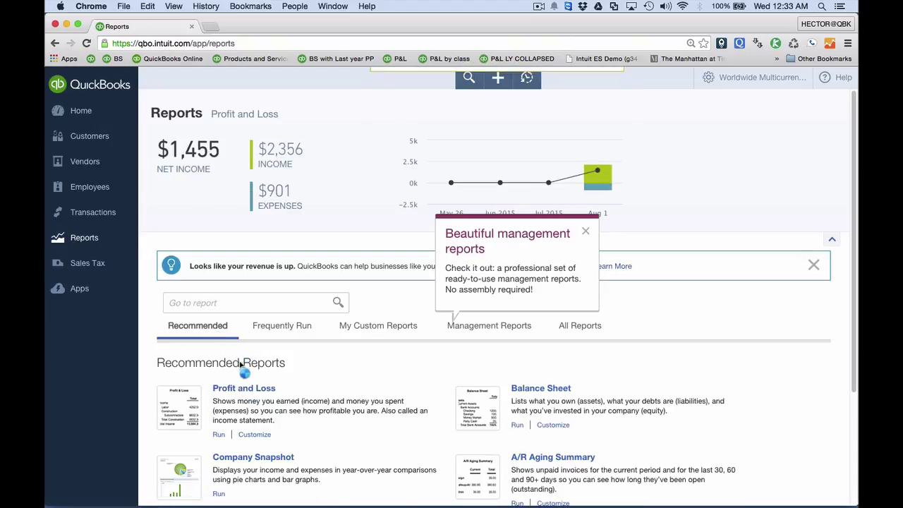
{"action": "left_click", "coordinate": [238, 391]}
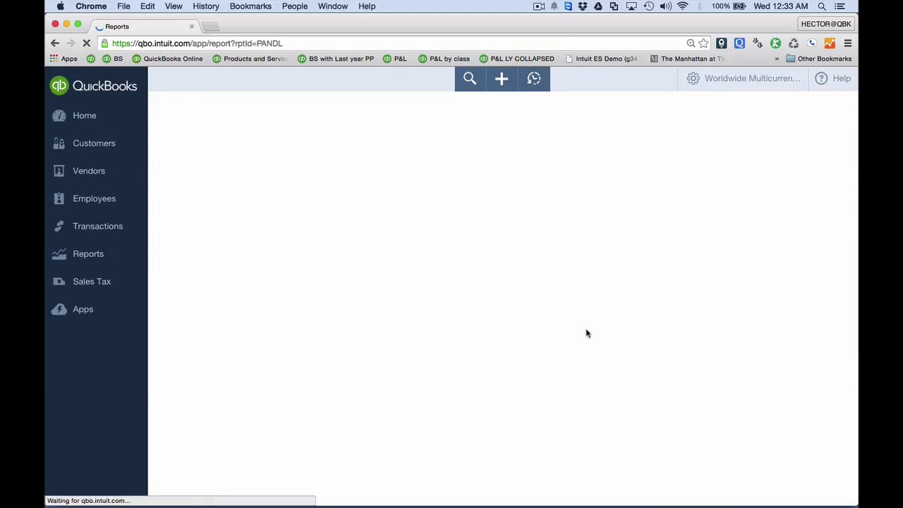
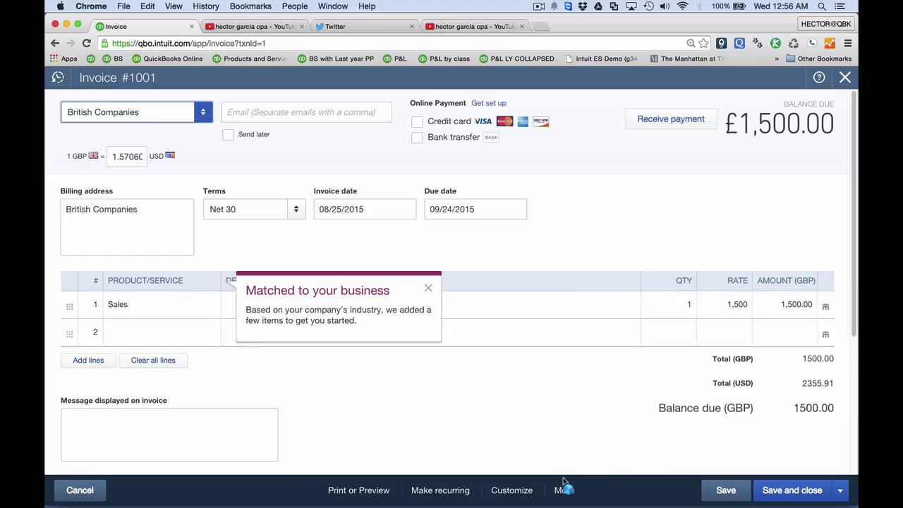
- Delete invoice 1001 for British Companies and confirm the deletion
{"action": "left_click", "coordinate": [548, 413]}
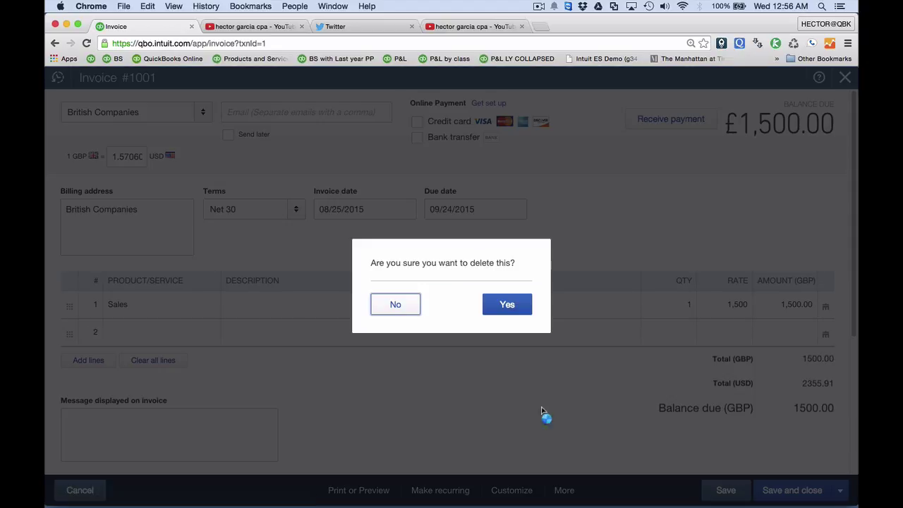
{"action": "left_click", "coordinate": [504, 306]}
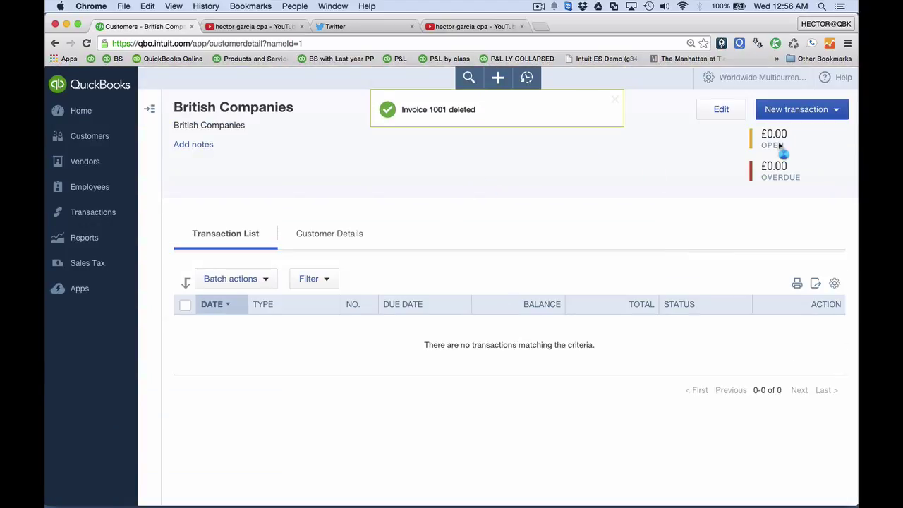
- Start a new invoice for British Companies dated 08/01/2015 so that it uses that date's exchange rate
{"action": "left_click", "coordinate": [793, 110]}
{"action": "left_click", "coordinate": [787, 137]}
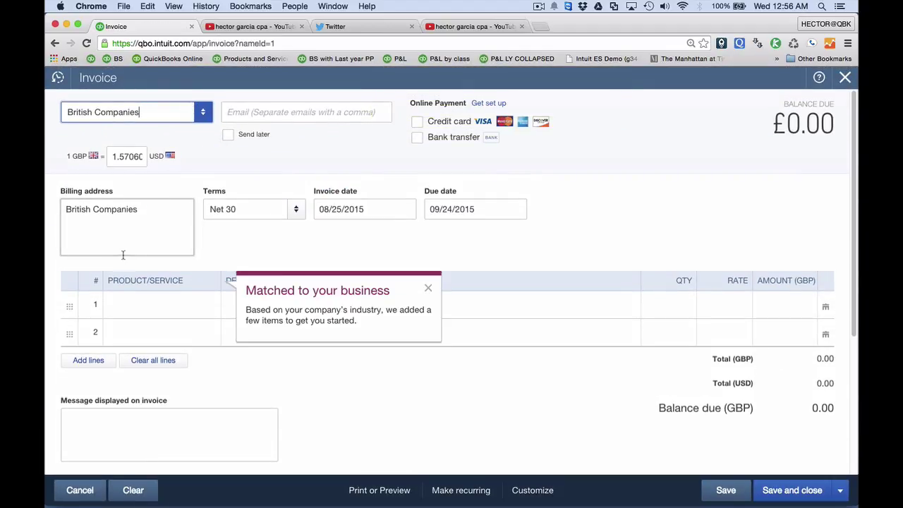
{"action": "left_click", "coordinate": [388, 205]}
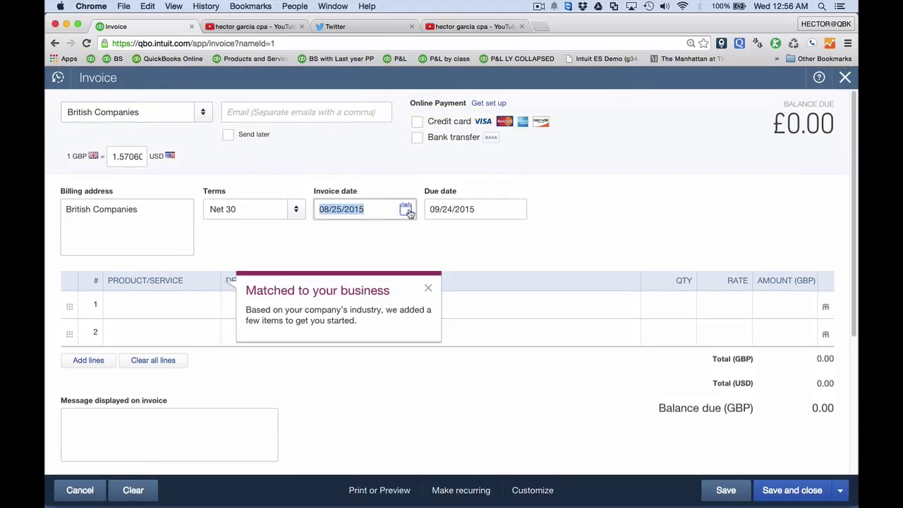
{"action": "left_click", "coordinate": [405, 209]}
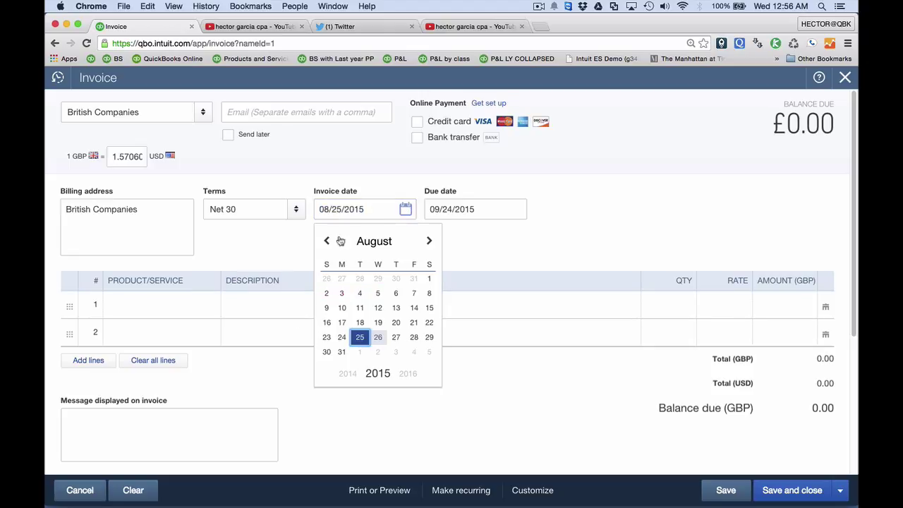
{"action": "left_click", "coordinate": [428, 280]}
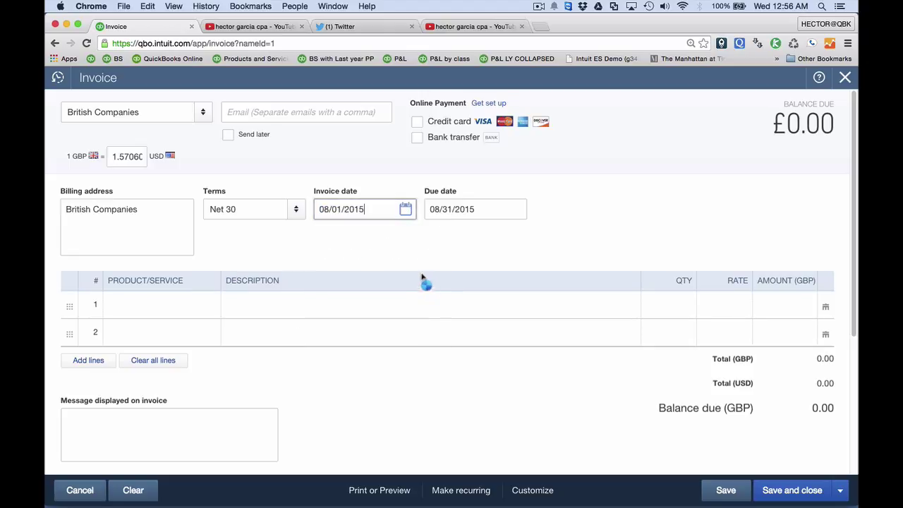
{"action": "left_click", "coordinate": [111, 157]}
- Add a Services line of 1,500 GBP to the British Companies invoice, and save and close it
{"action": "left_click", "coordinate": [154, 315]}
{"action": "type", "text": "Se"}
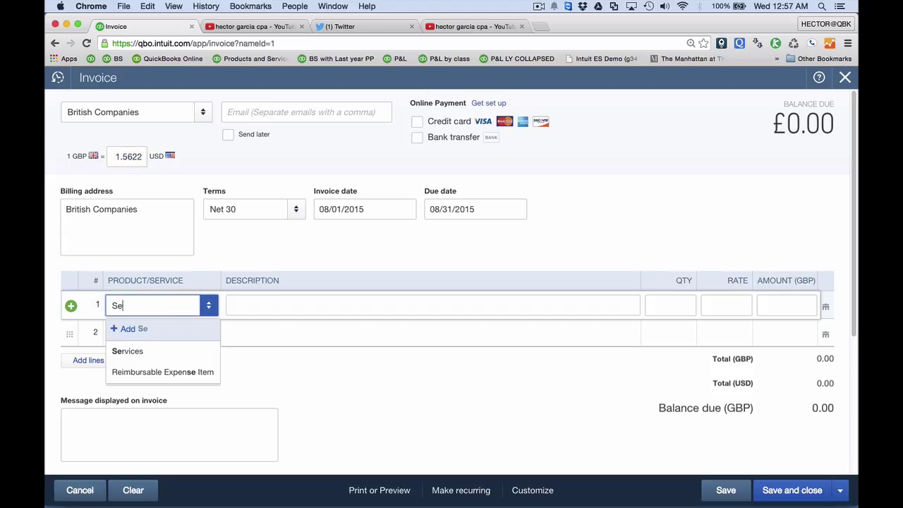
{"action": "left_click", "coordinate": [127, 351]}
{"action": "left_click", "coordinate": [806, 305]}
{"action": "type", "text": "1"}
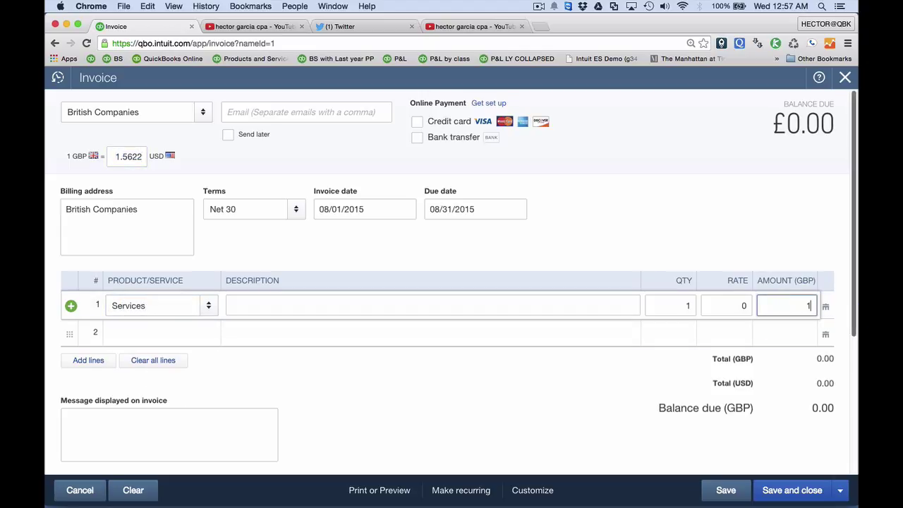
{"action": "type", "text": ",500"}
{"action": "key", "text": "Tab"}
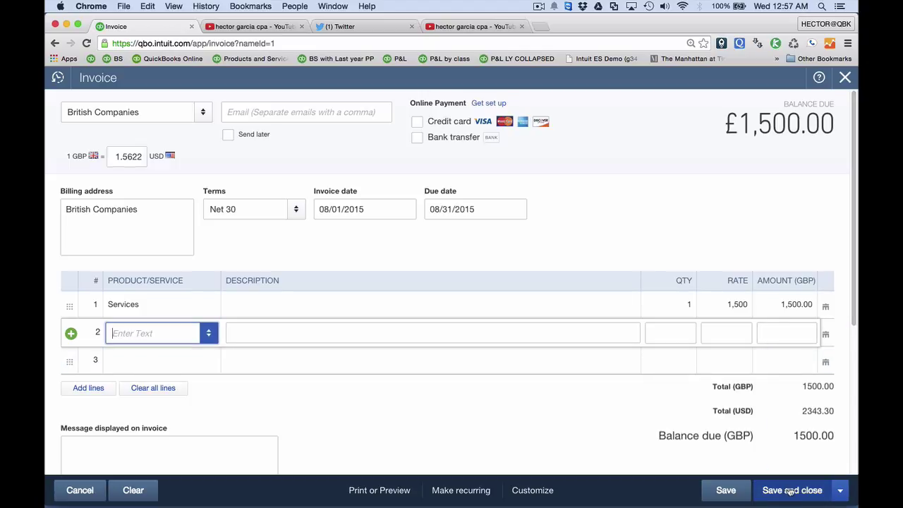
{"action": "left_click_drag", "start_coordinate": [804, 415], "coordinate": [817, 441]}
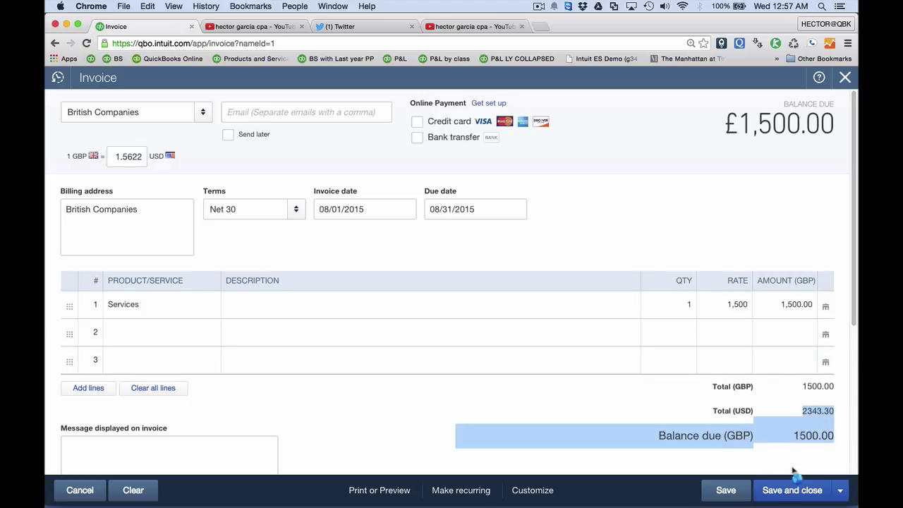
{"action": "left_click", "coordinate": [785, 491]}
- Start a new bill for CAN COMPANIES with Purchases - COS as the first line's account, and check its bill date
{"action": "left_click", "coordinate": [84, 162]}
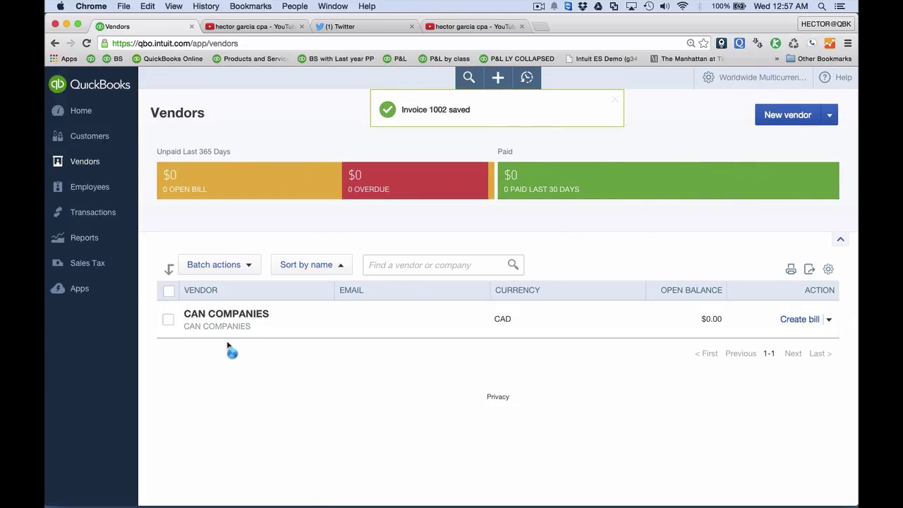
{"action": "left_click", "coordinate": [800, 322]}
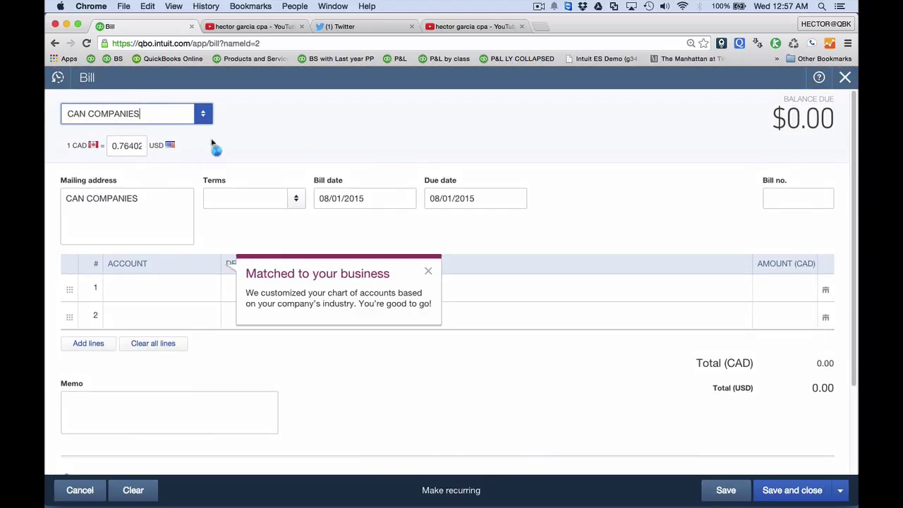
{"action": "left_click", "coordinate": [141, 289]}
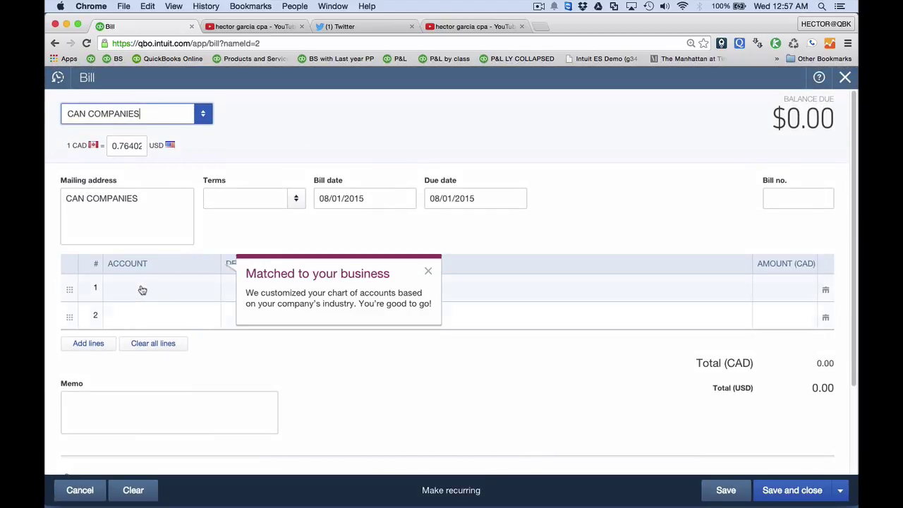
{"action": "type", "text": "Purchases - COS"}
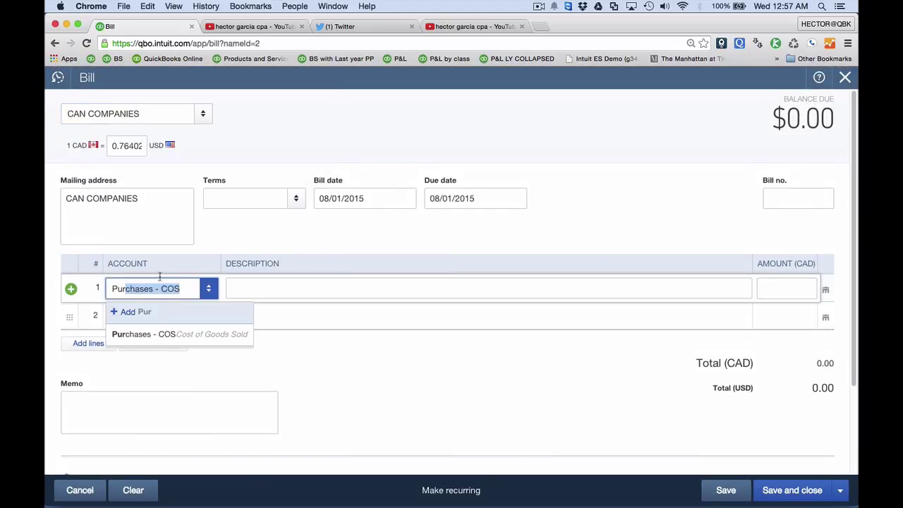
{"action": "left_click", "coordinate": [151, 334]}
{"action": "left_click", "coordinate": [333, 199]}
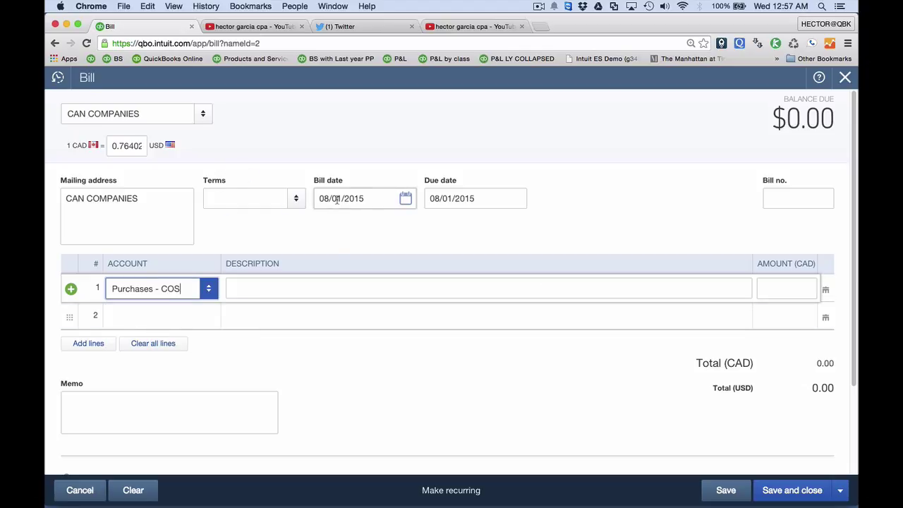
{"action": "triple_click", "coordinate": [332, 198]}
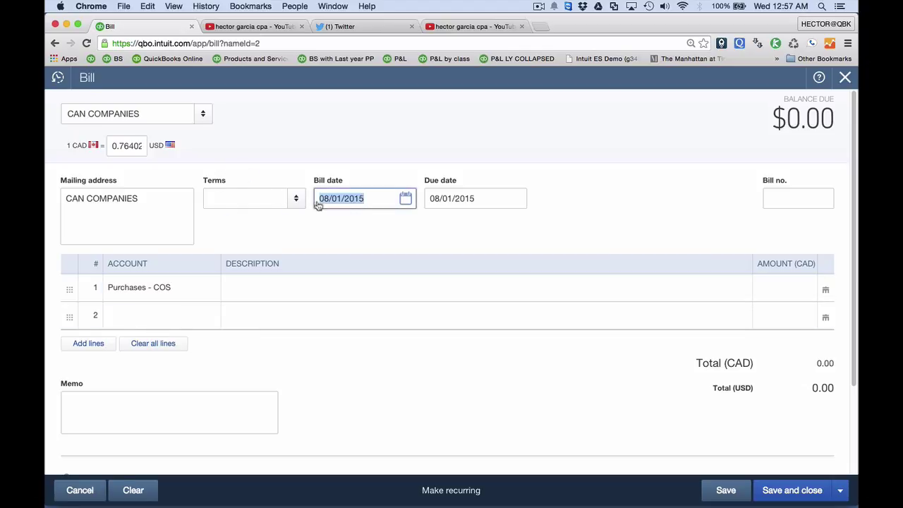
- Enter 1,200 CAD as the Purchases - COS line's amount, and save and close the bill
{"action": "left_click", "coordinate": [785, 285]}
{"action": "type", "text": "1,2"}
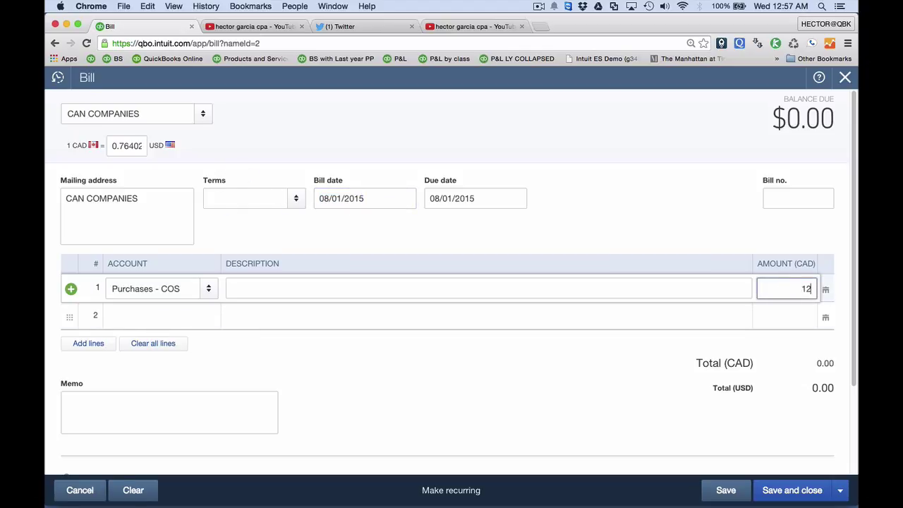
{"action": "type", "text": "00"}
{"action": "key", "text": "Tab"}
{"action": "left_click_drag", "start_coordinate": [802, 422], "coordinate": [842, 427]}
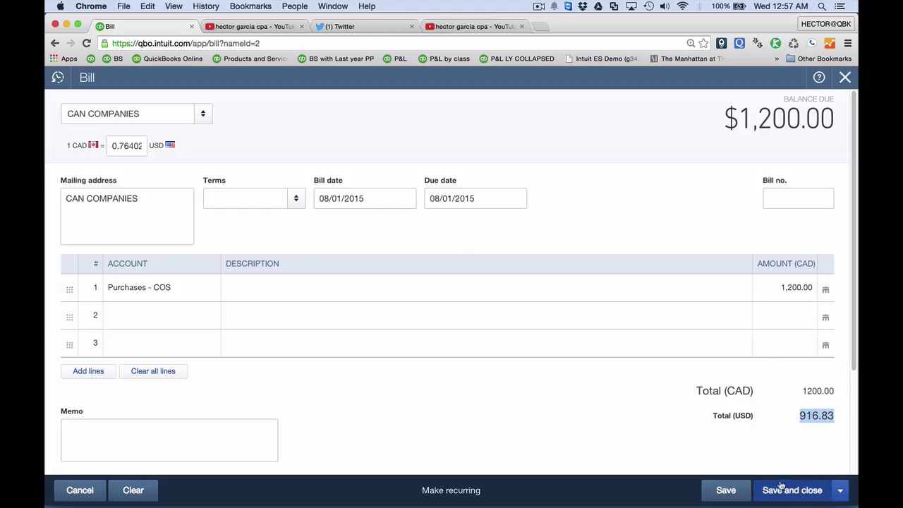
{"action": "left_click", "coordinate": [802, 492]}
- Run the Profit and Loss report to review the USD income and cost from the August 1 transactions
{"action": "left_click", "coordinate": [84, 238]}
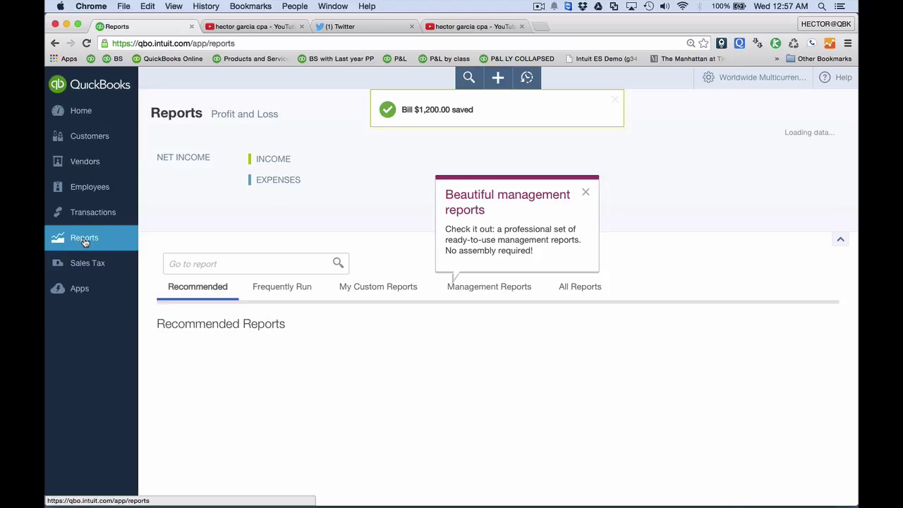
{"action": "left_click", "coordinate": [255, 392]}
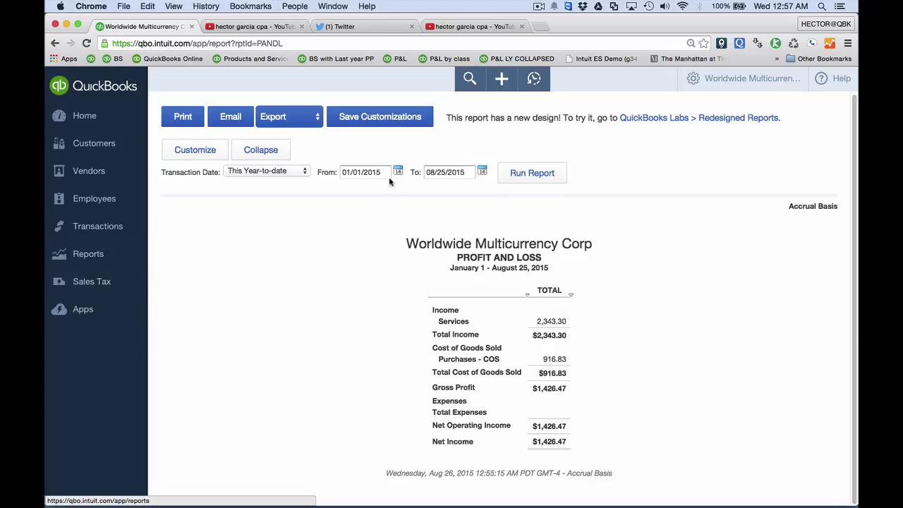
- Start a bill payment, check its payment date, and set the currency to CAD Canadian Dollar
{"action": "left_click", "coordinate": [502, 81]}
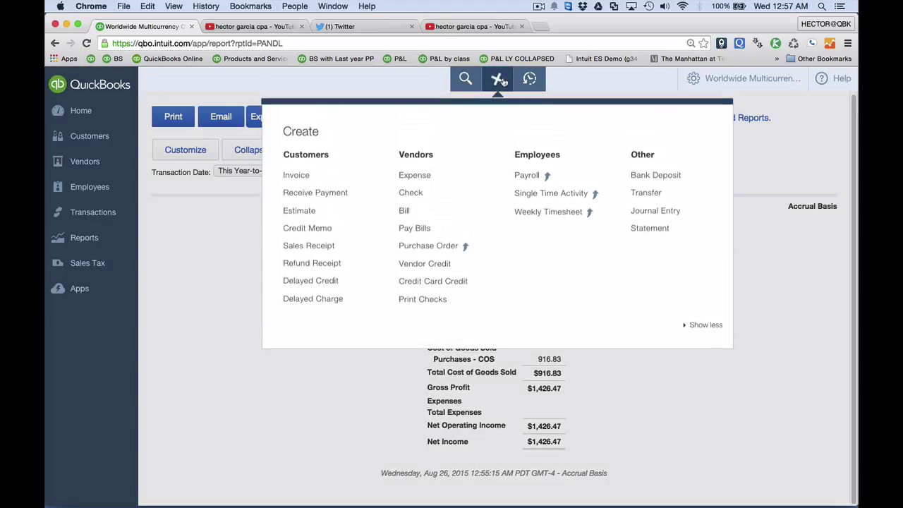
{"action": "left_click", "coordinate": [427, 232]}
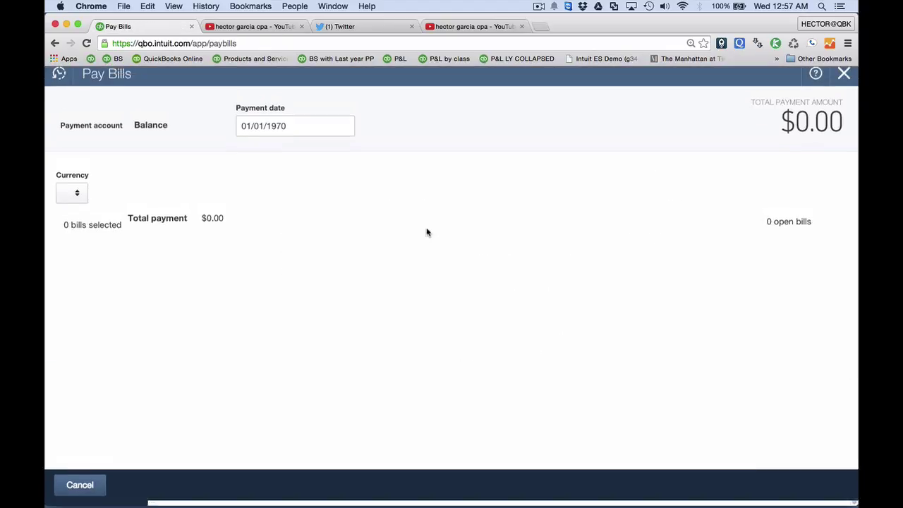
{"action": "left_click_drag", "start_coordinate": [355, 130], "coordinate": [286, 141]}
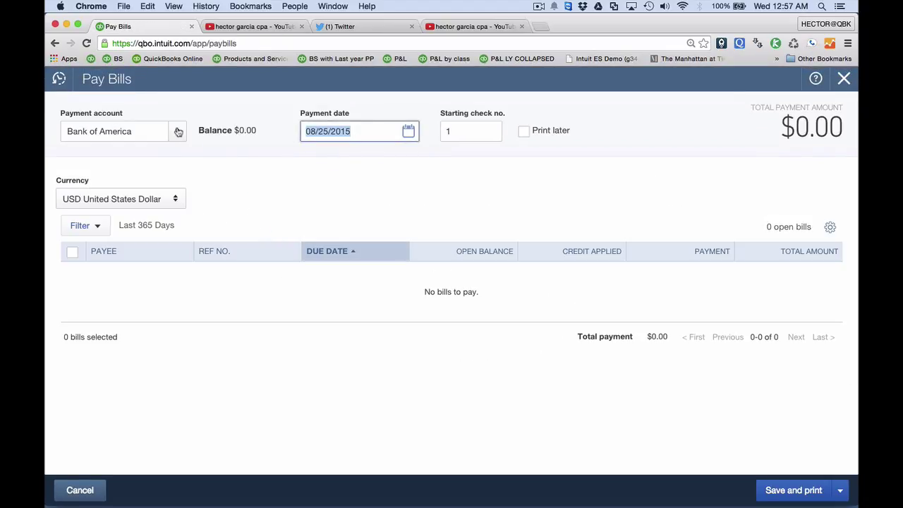
{"action": "left_click", "coordinate": [175, 199]}
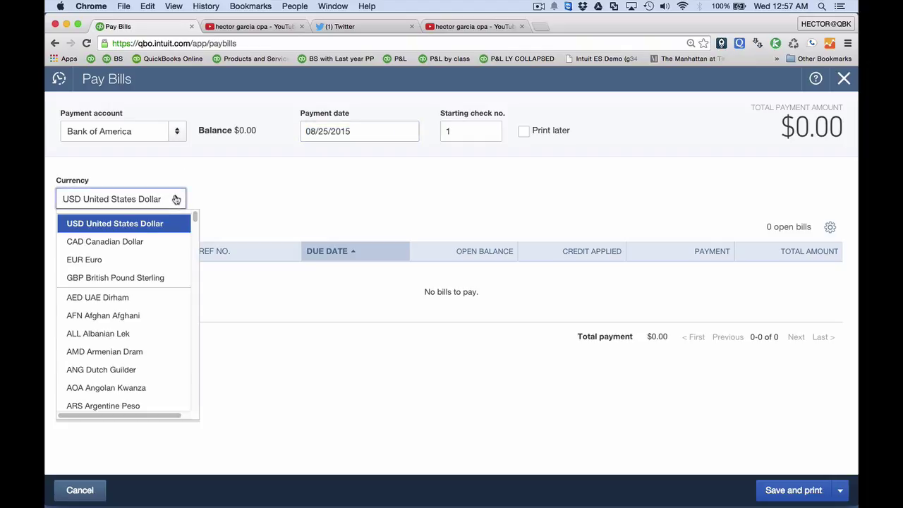
{"action": "left_click", "coordinate": [113, 245]}
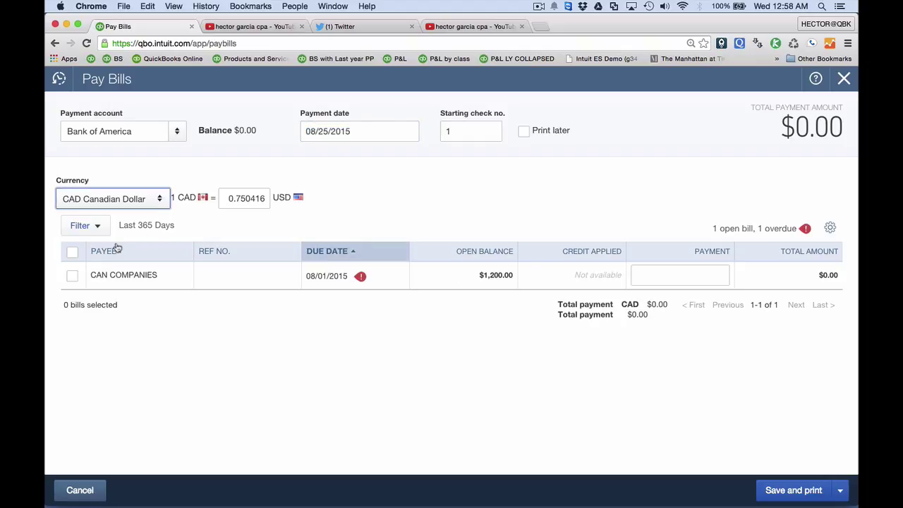
- Keep CAD Canadian Dollar as the payment currency and select the CAN COMPANIES bill for full payment of 1,200 CAD
{"action": "left_click", "coordinate": [156, 199]}
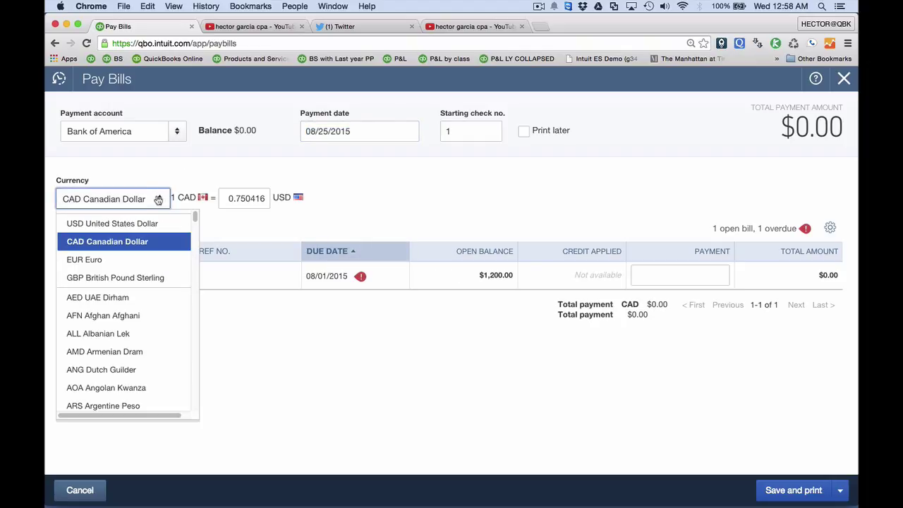
{"action": "left_click", "coordinate": [116, 243]}
{"action": "left_click", "coordinate": [153, 200]}
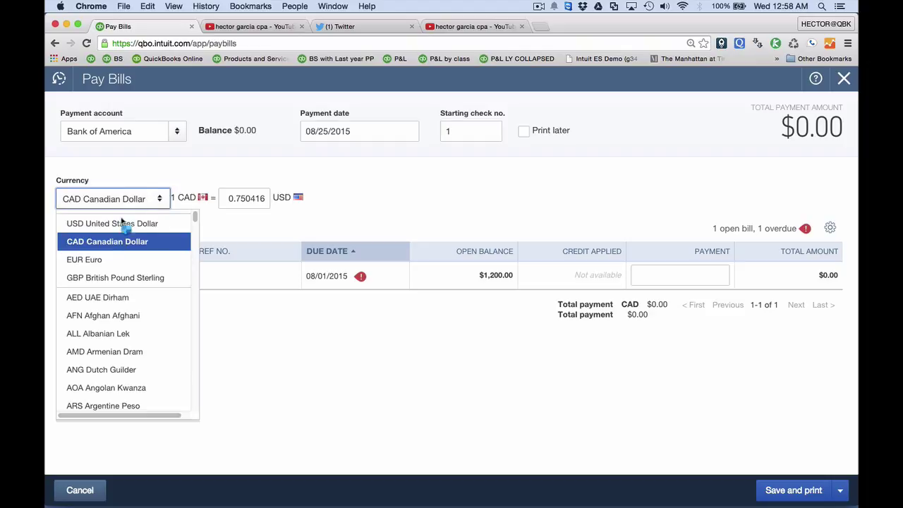
{"action": "left_click", "coordinate": [107, 242]}
{"action": "left_click", "coordinate": [71, 276]}
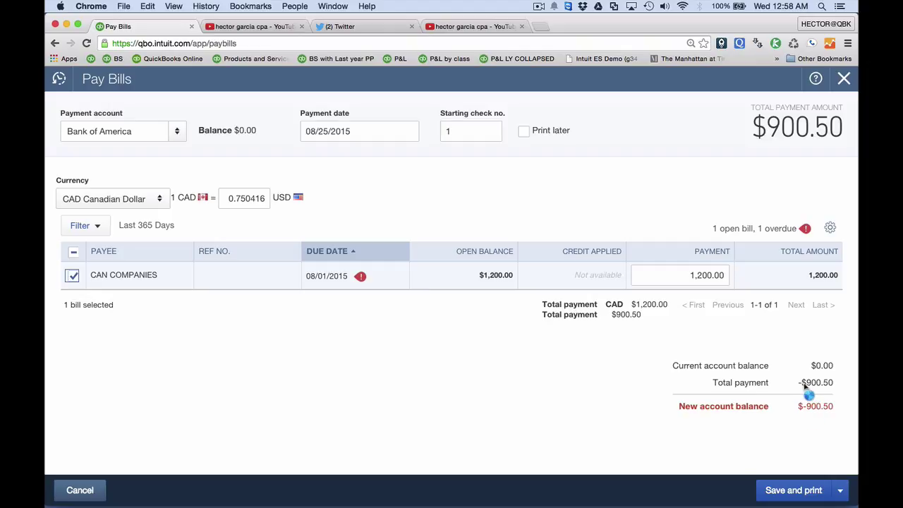
- Check the total payment in USD for the CAN COMPANIES bill, and save and close the bill payment
{"action": "left_click_drag", "start_coordinate": [834, 383], "coordinate": [800, 387]}
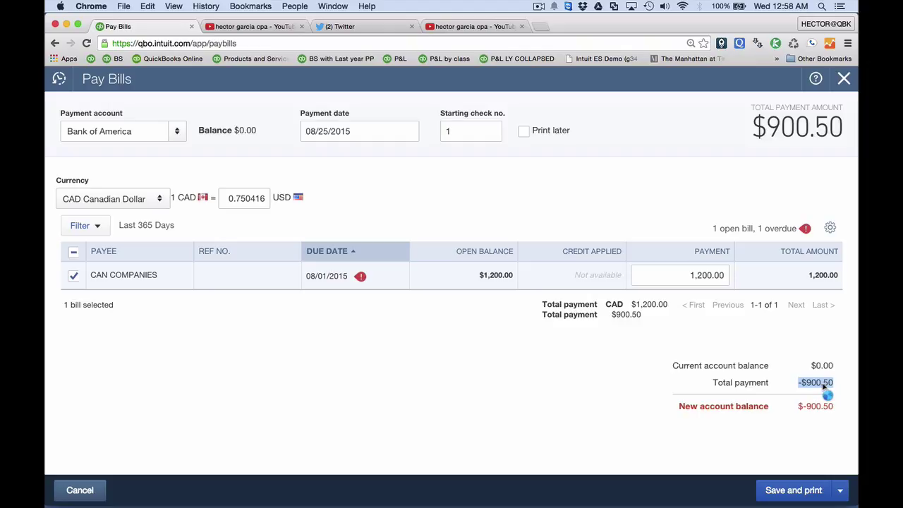
{"action": "left_click", "coordinate": [840, 492]}
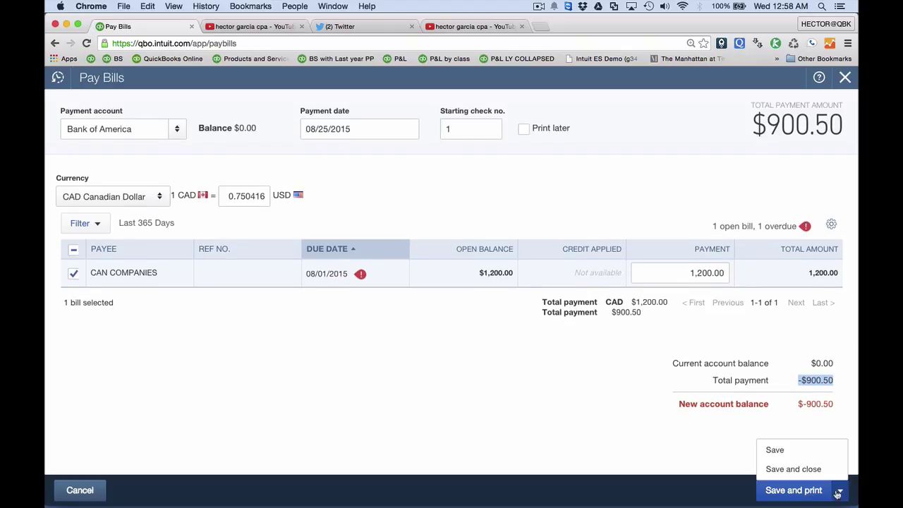
{"action": "left_click", "coordinate": [797, 469]}
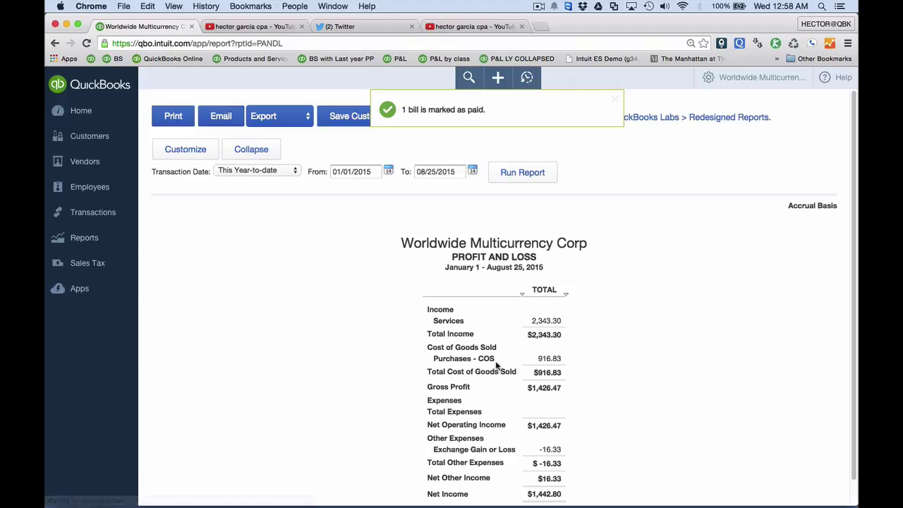
- Review the Exchange Gain or Loss and Net Income lines in the Profit and Loss report after the bill payment
{"action": "scroll", "coordinate": [630, 332], "scroll_direction": "down", "scroll_amount": 1}
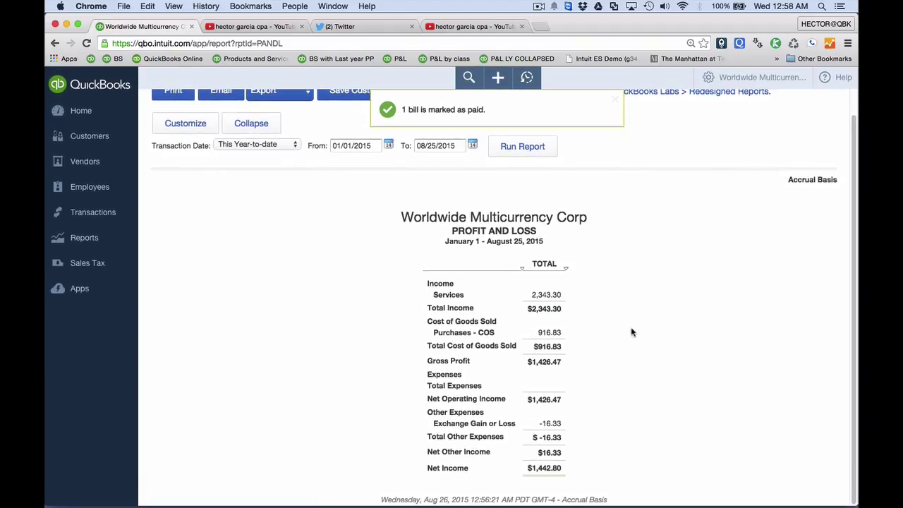
{"action": "double_click", "coordinate": [552, 469]}
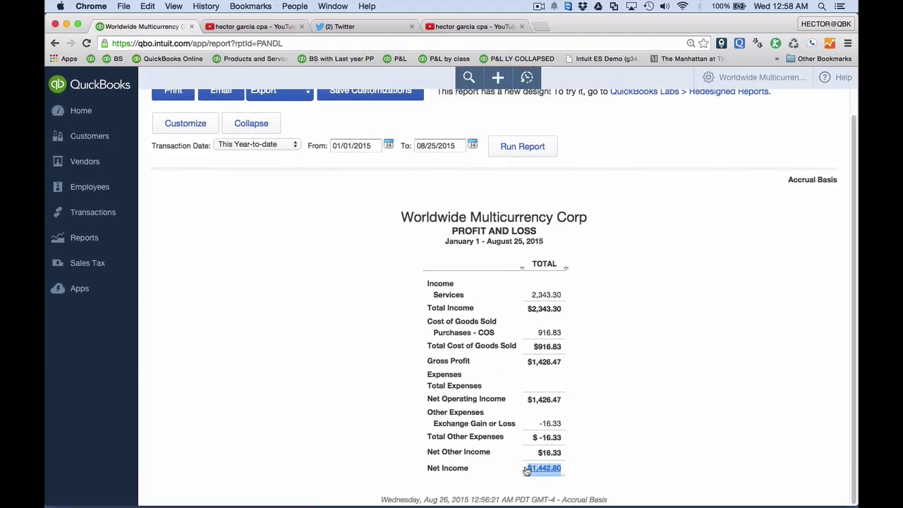
{"action": "left_click", "coordinate": [545, 425], "text": "shift"}
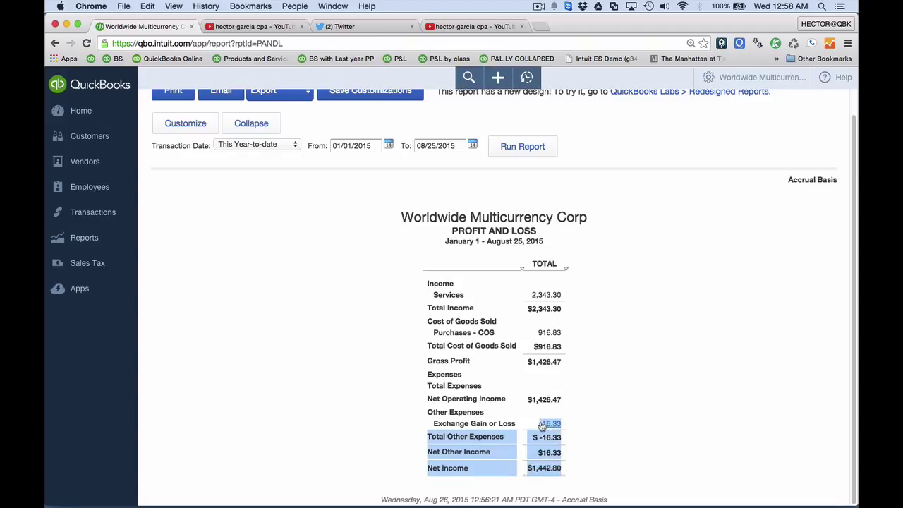
{"action": "left_click", "coordinate": [572, 425]}
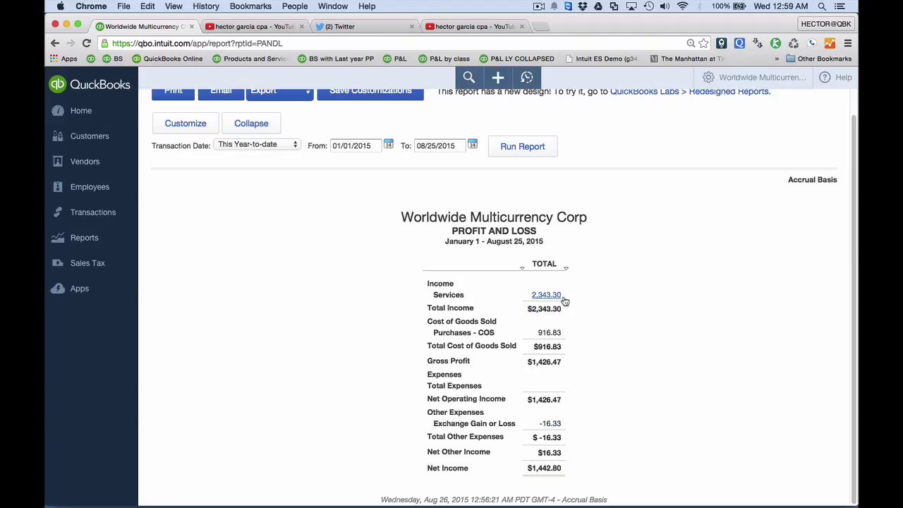
{"action": "scroll", "coordinate": [301, 161], "scroll_direction": "up", "scroll_amount": 2}
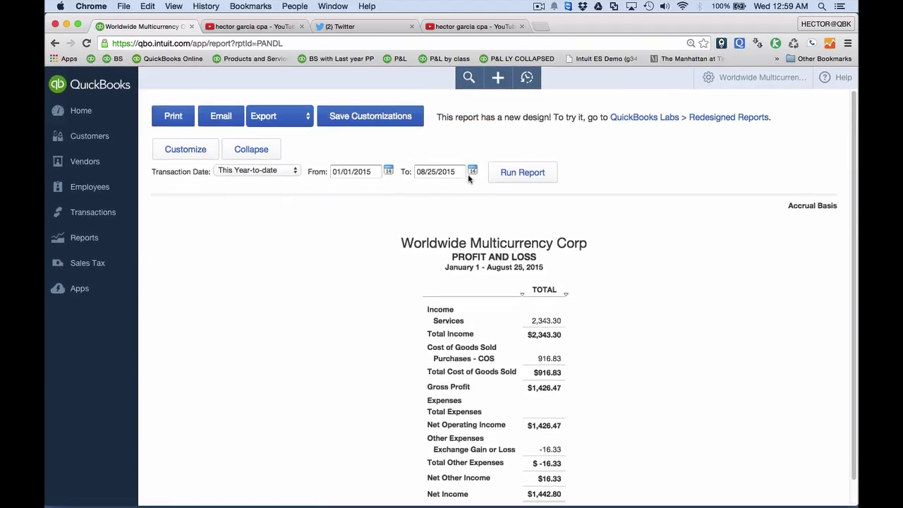
- Start a customer payment from British Companies and select the August 1 invoice for full payment of 1,500 GBP
{"action": "left_click", "coordinate": [497, 77]}
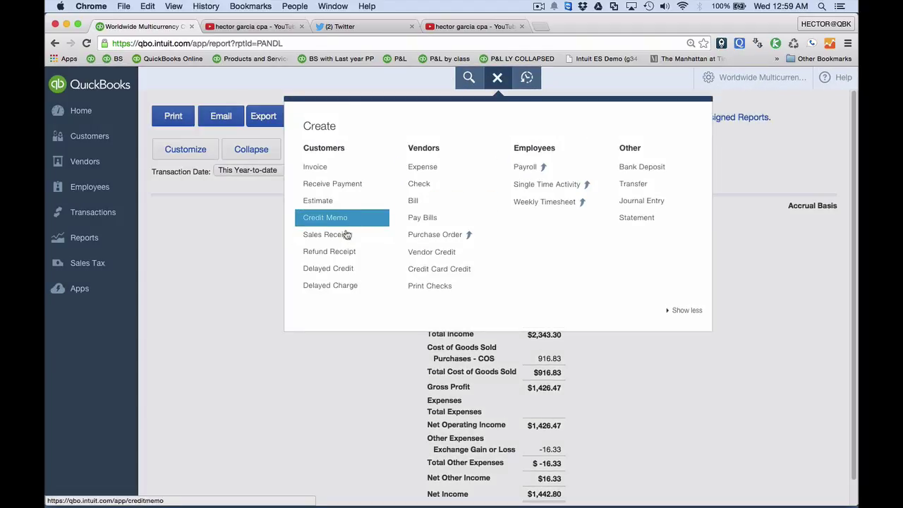
{"action": "left_click", "coordinate": [341, 186]}
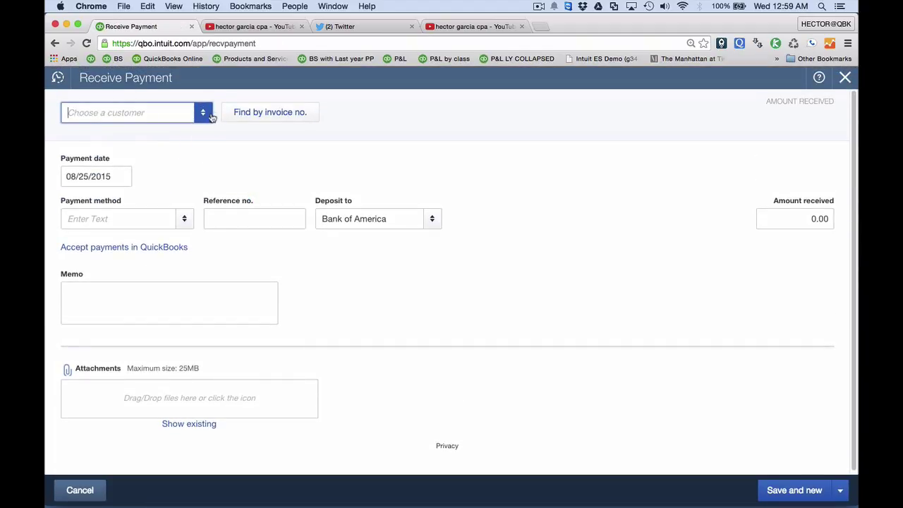
{"action": "left_click", "coordinate": [204, 116]}
{"action": "left_click", "coordinate": [159, 161]}
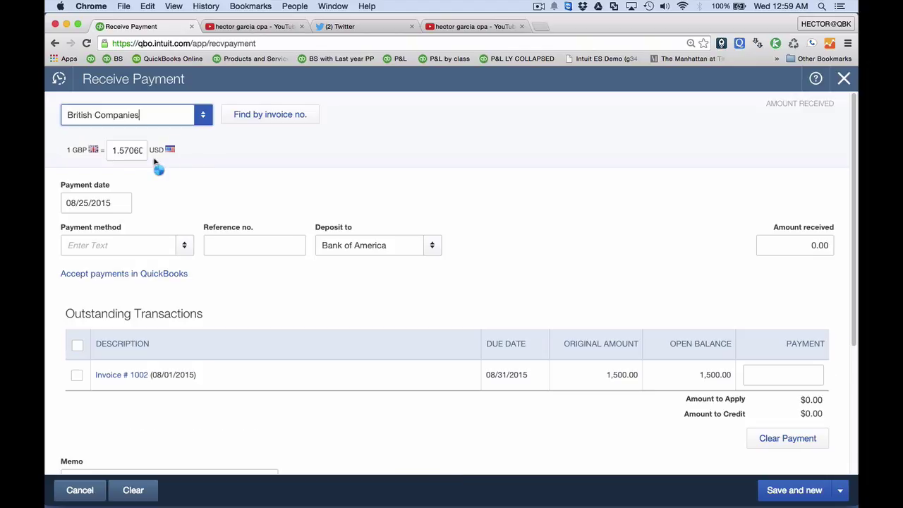
{"action": "scroll", "coordinate": [155, 162], "scroll_direction": "down", "scroll_amount": 2}
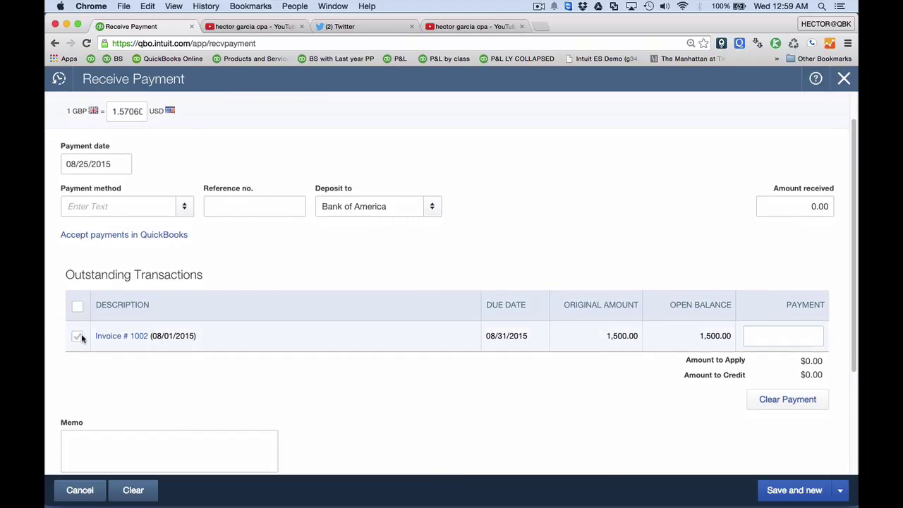
{"action": "left_click", "coordinate": [78, 335]}
- Check the received payment's date, GBP exchange rate and USD total, and save and close the payment
{"action": "scroll", "coordinate": [201, 299], "scroll_direction": "up", "scroll_amount": 2}
{"action": "left_click", "coordinate": [99, 201]}
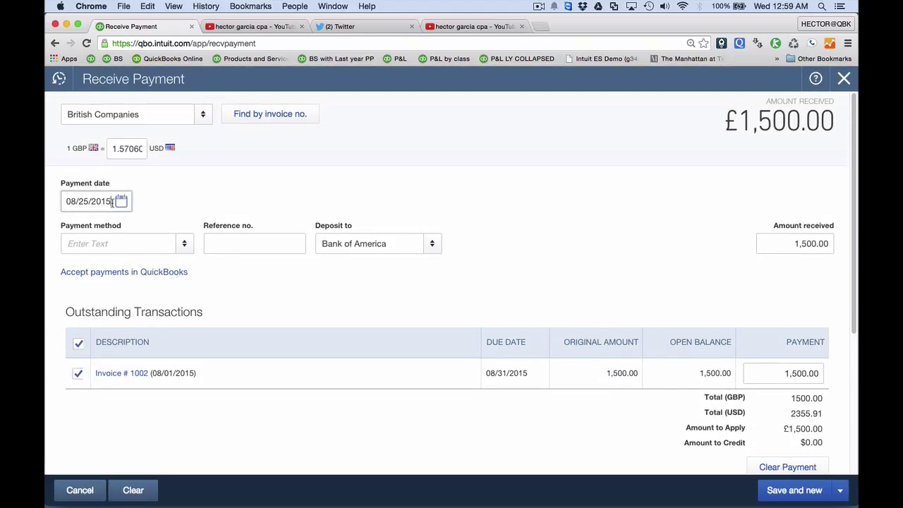
{"action": "left_click", "coordinate": [125, 150]}
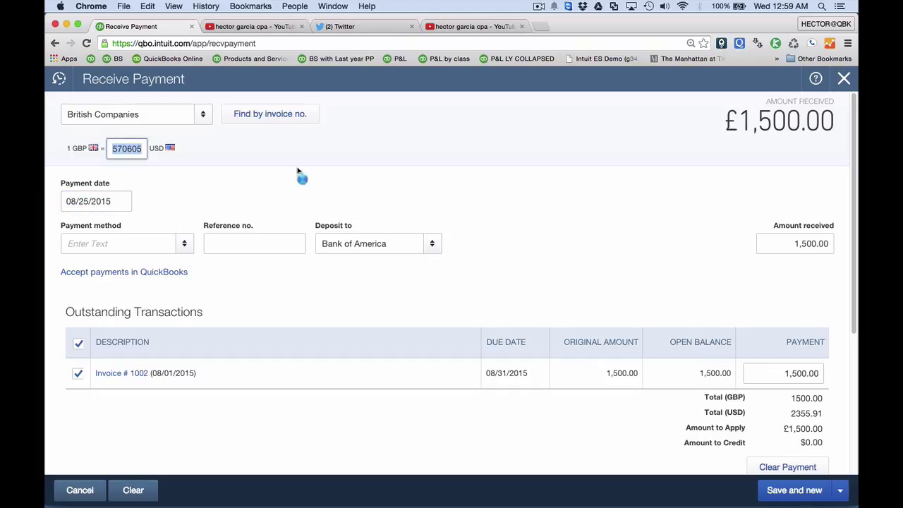
{"action": "scroll", "coordinate": [380, 169], "scroll_direction": "down", "scroll_amount": 4}
{"action": "scroll", "coordinate": [383, 160], "scroll_direction": "down", "scroll_amount": 1}
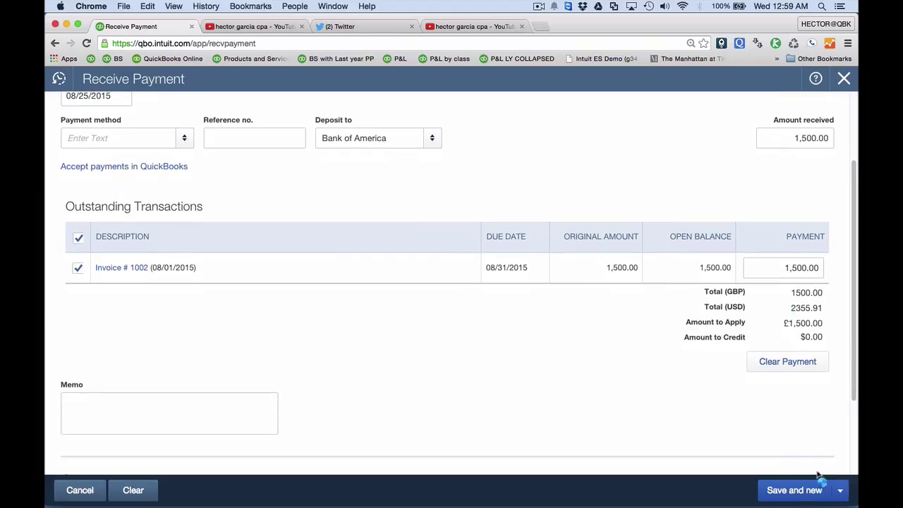
{"action": "left_click", "coordinate": [842, 491]}
{"action": "left_click", "coordinate": [799, 477]}
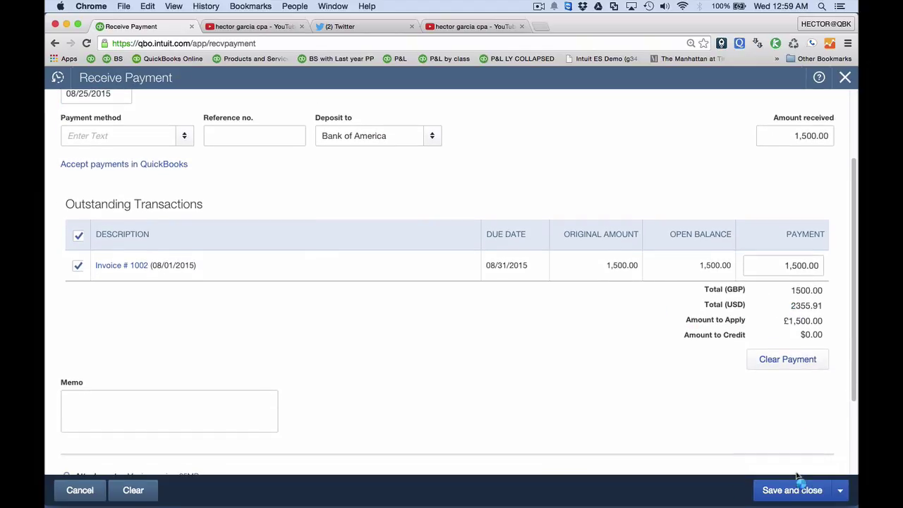